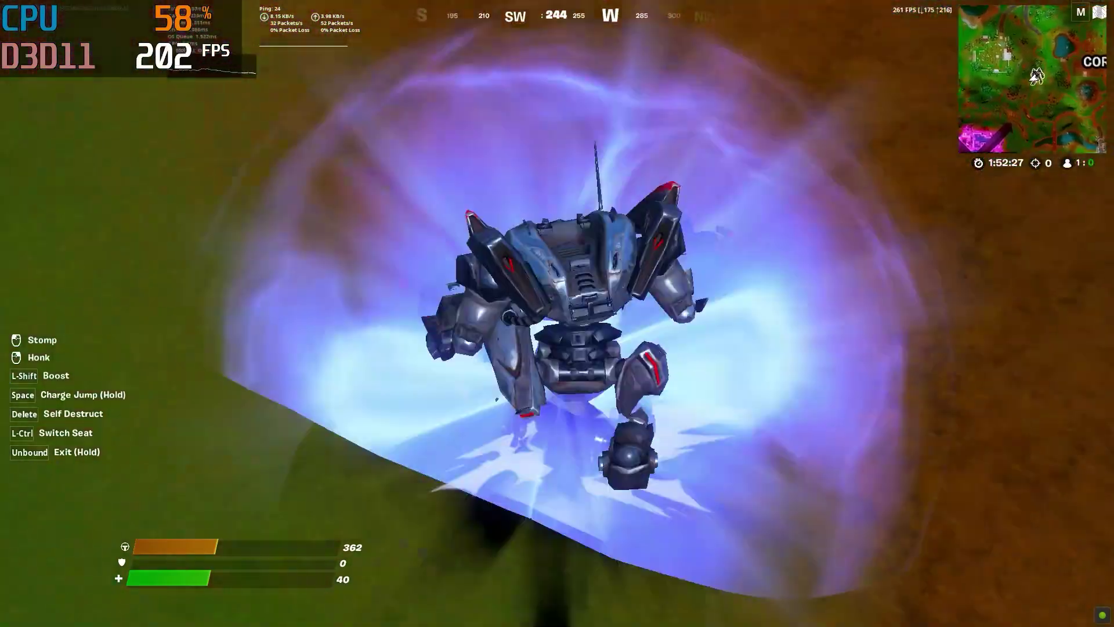
{"action": "key", "text": "ctrl"}
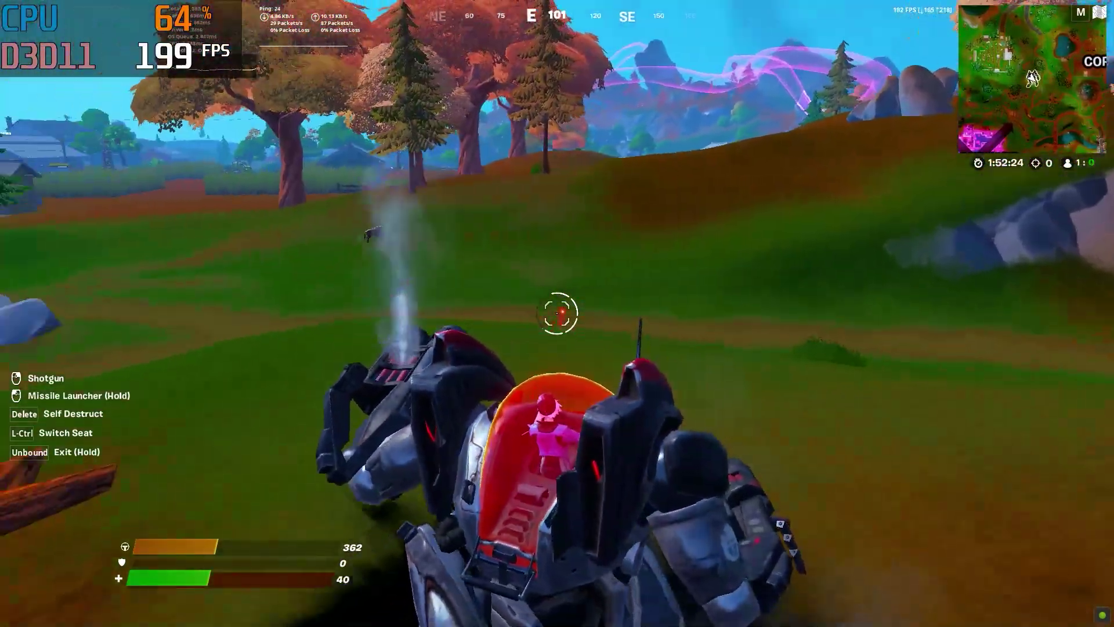
{"action": "right_click", "coordinate": [557, 313]}
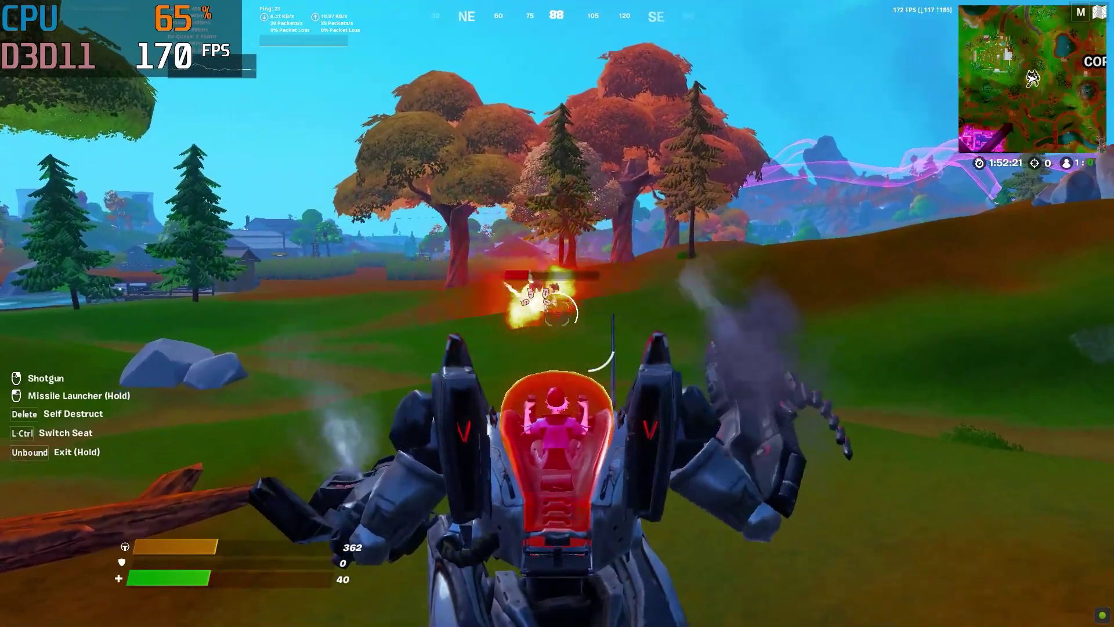
{"action": "key", "text": "ctrl"}
{"action": "key", "text": "w"}
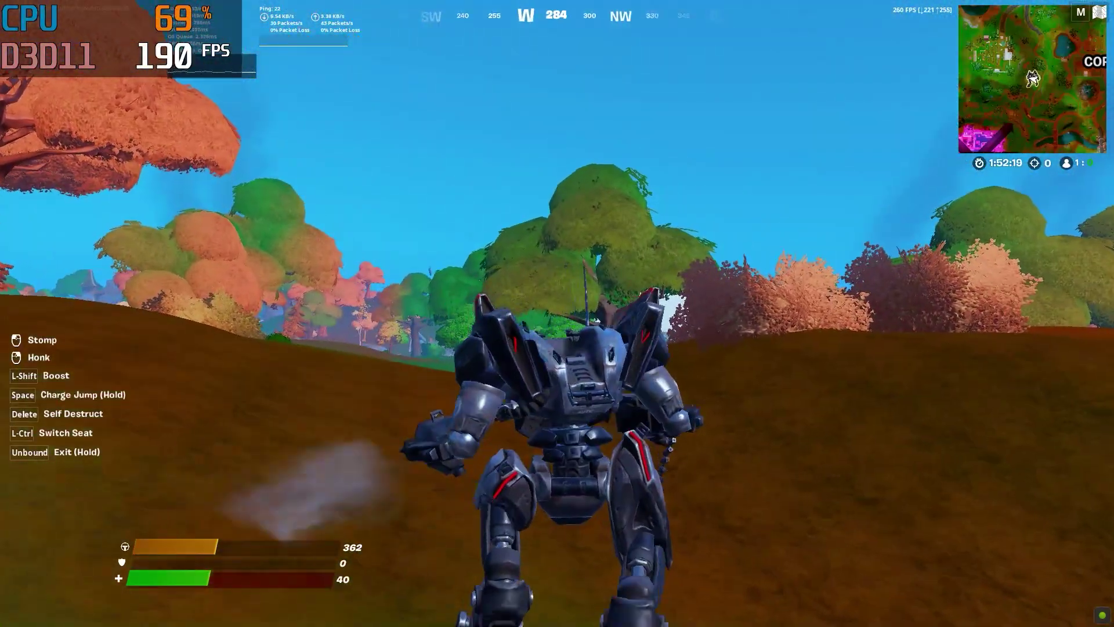
Switch to AMD Radeon Software from the desktop and open its system settings.
{"action": "right_click", "coordinate": [510, 148]}
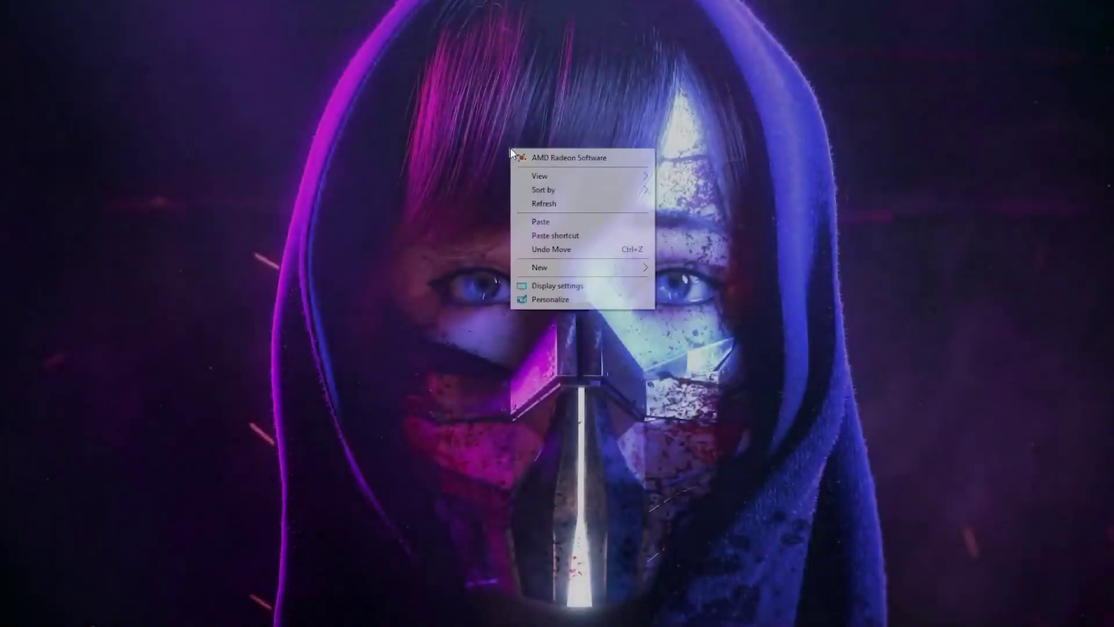
{"action": "left_click", "coordinate": [557, 160]}
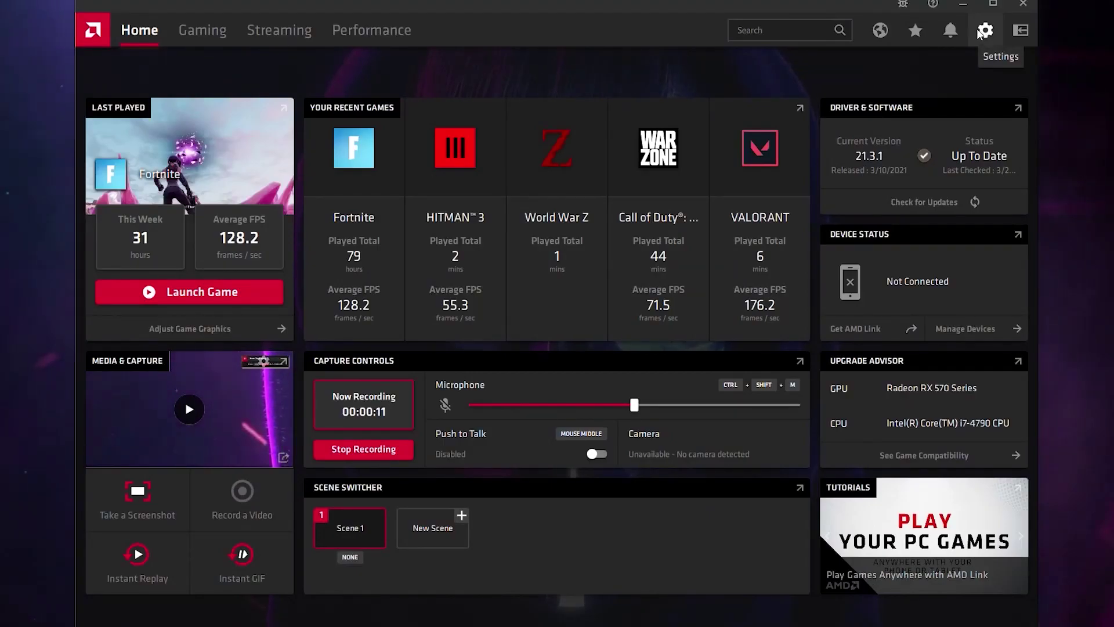
{"action": "left_click", "coordinate": [980, 32]}
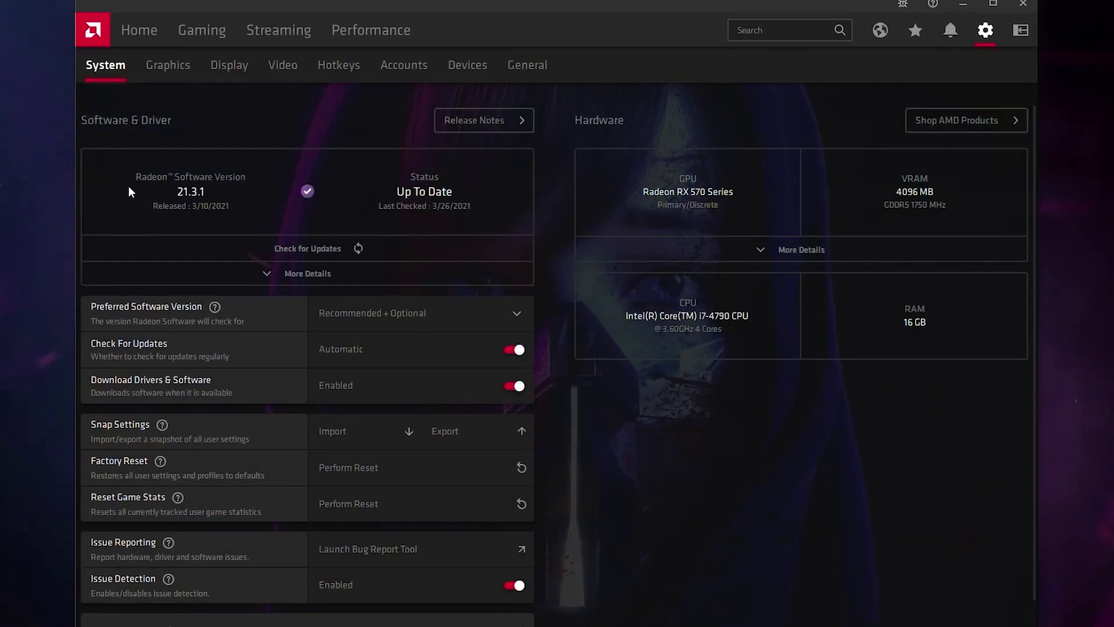
Perform a factory reset of Radeon Software and skip the quick setup.
{"action": "scroll", "coordinate": [210, 318], "scroll_direction": "down", "scroll_amount": 1}
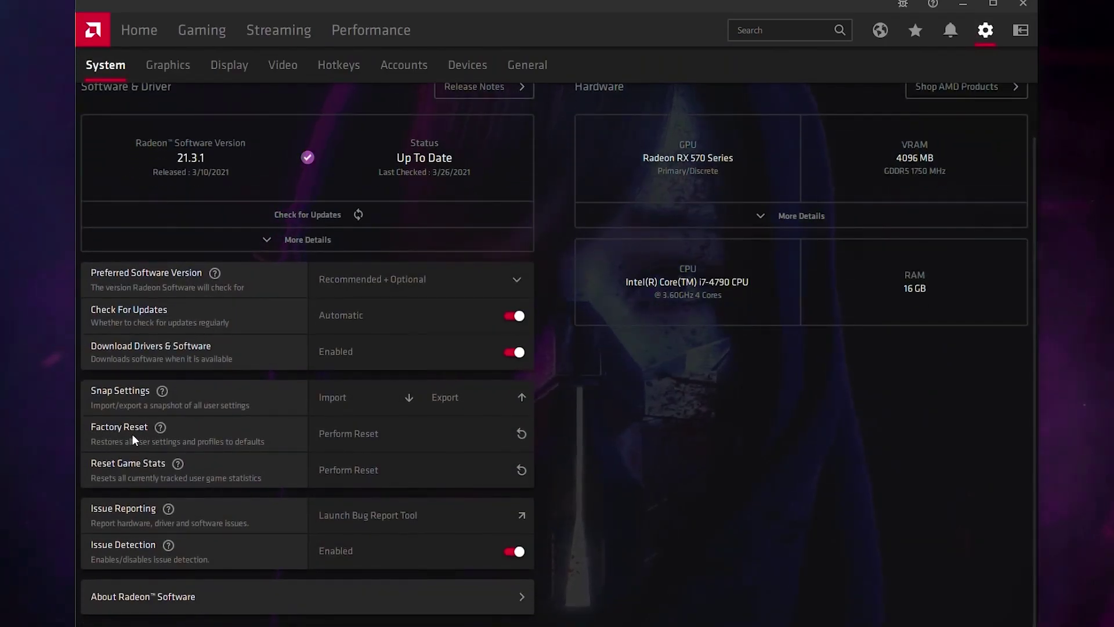
{"action": "left_click", "coordinate": [492, 438]}
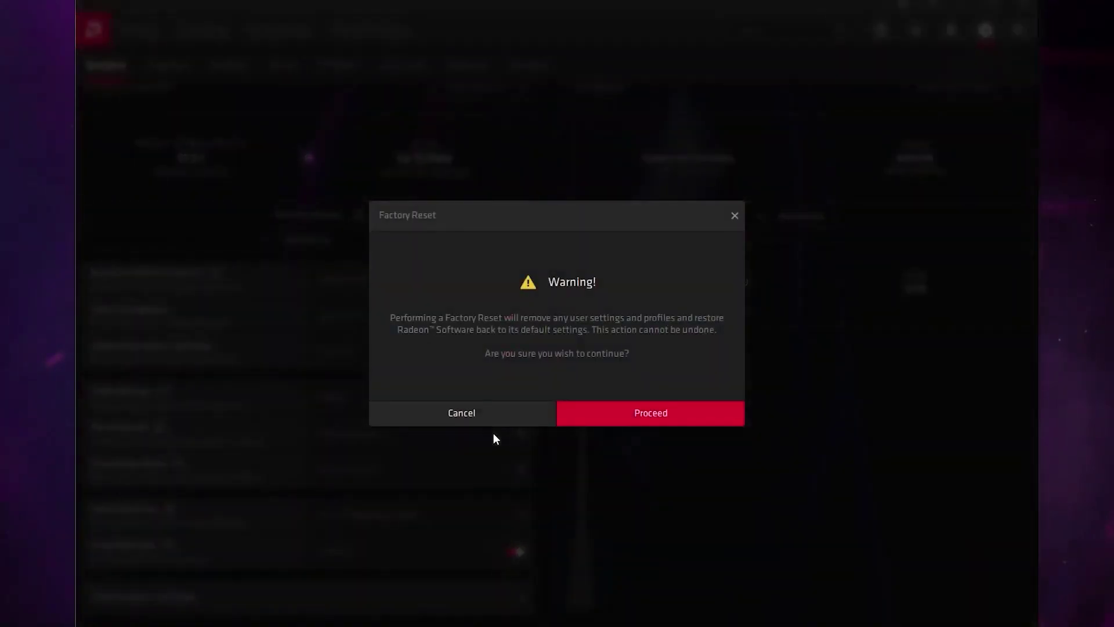
{"action": "left_click", "coordinate": [637, 411]}
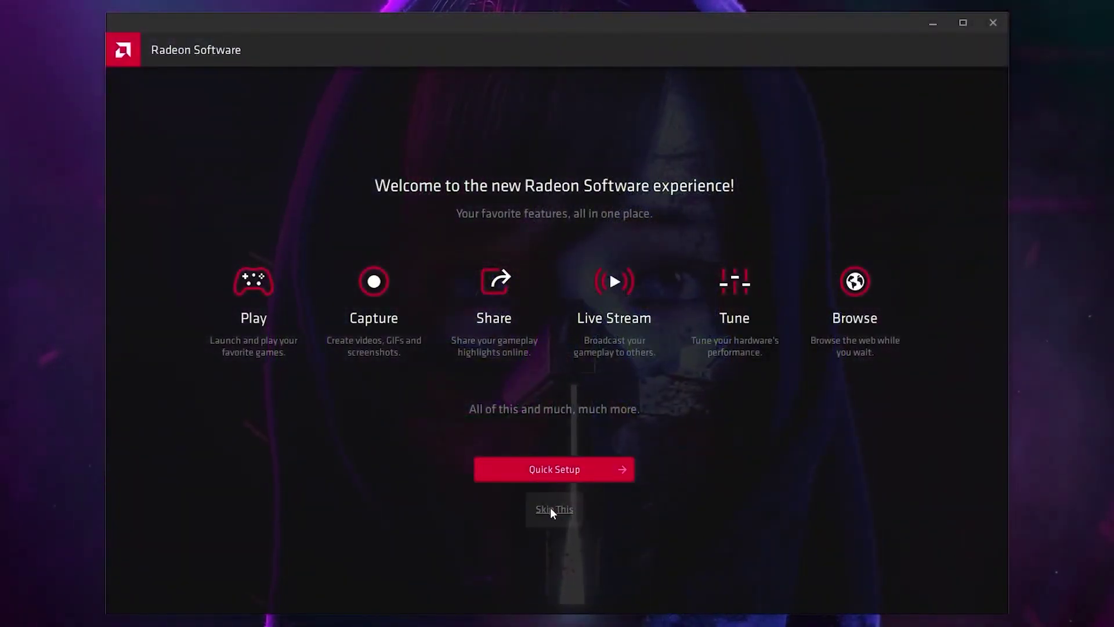
{"action": "left_click", "coordinate": [553, 510]}
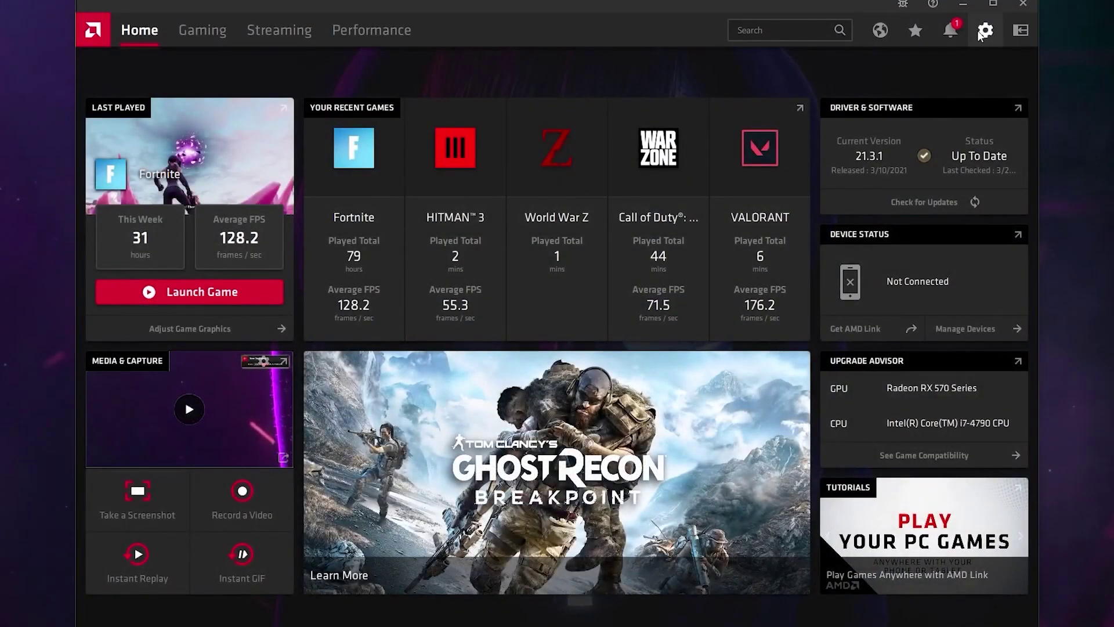
In the system settings, set Preferred Software Version to Recommended + Optional and enable Download Drivers & Software.
{"action": "left_click", "coordinate": [985, 30]}
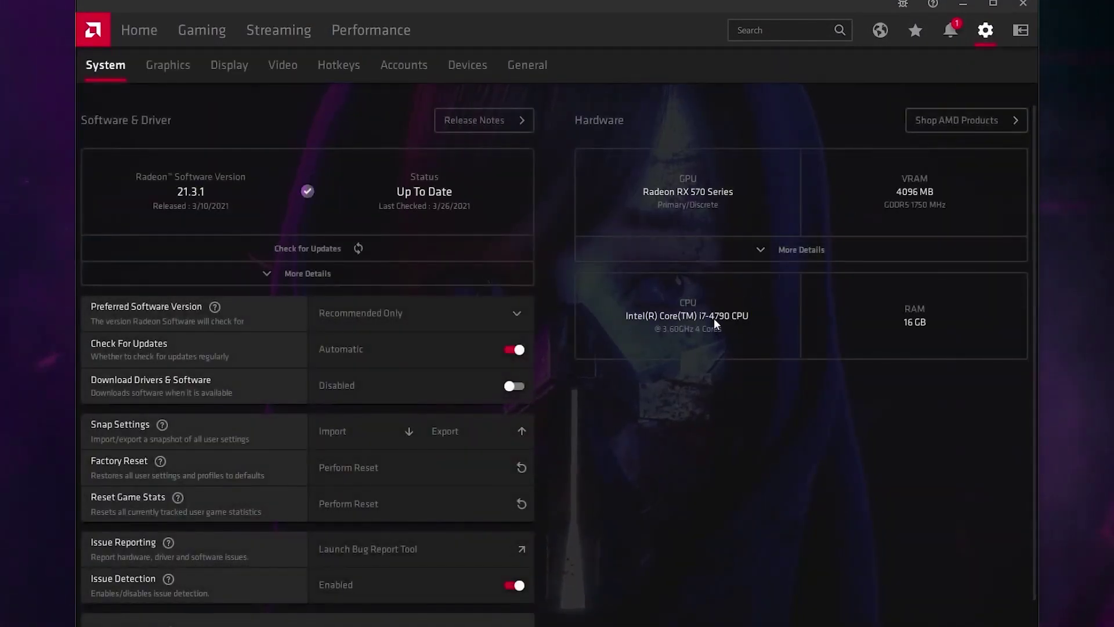
{"action": "left_click", "coordinate": [368, 312]}
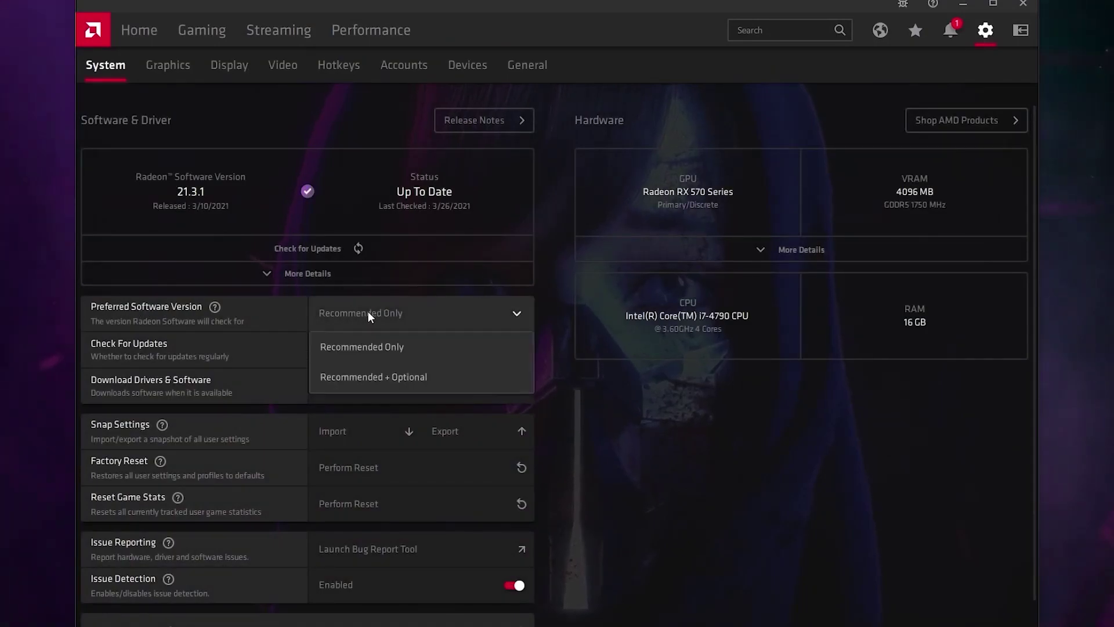
{"action": "left_click", "coordinate": [384, 374]}
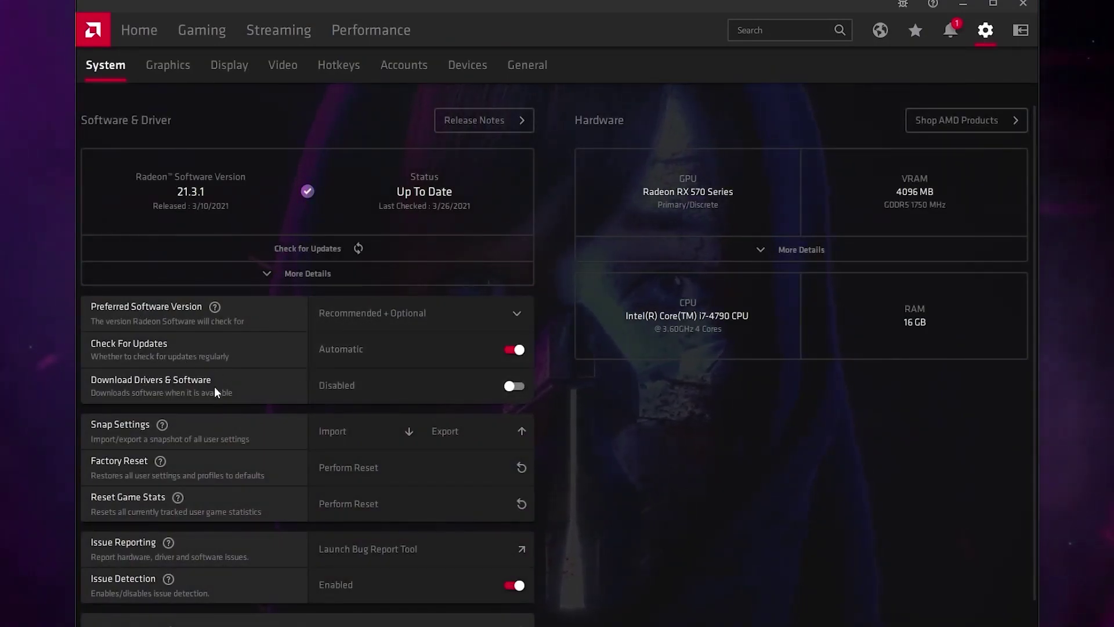
{"action": "left_click", "coordinate": [497, 390]}
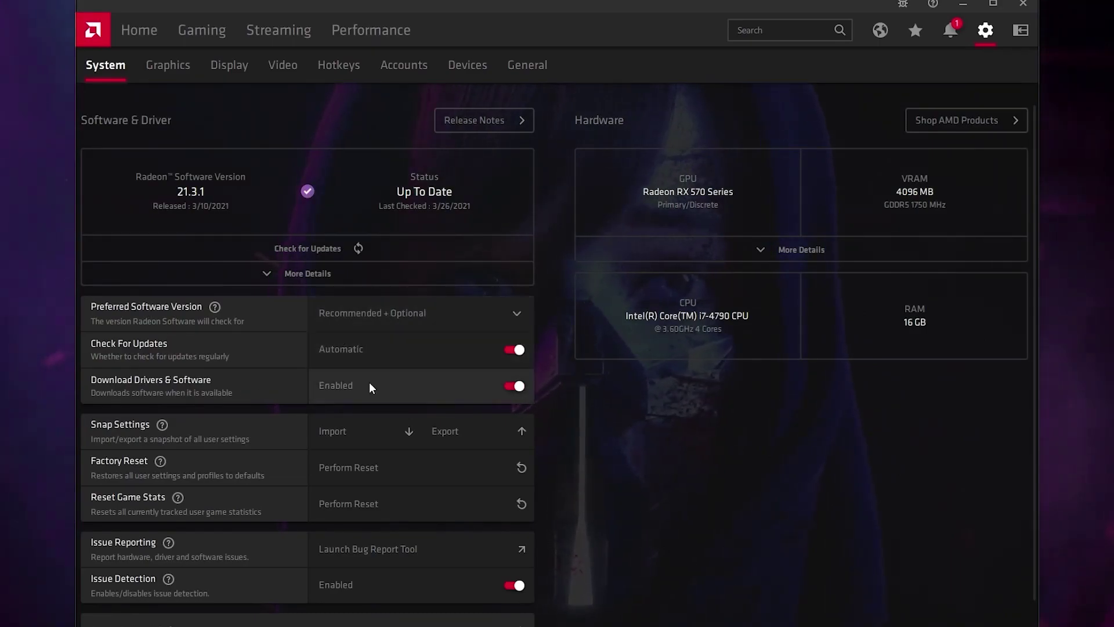
Return to the home page and check for driver and software updates.
{"action": "left_click", "coordinate": [138, 25]}
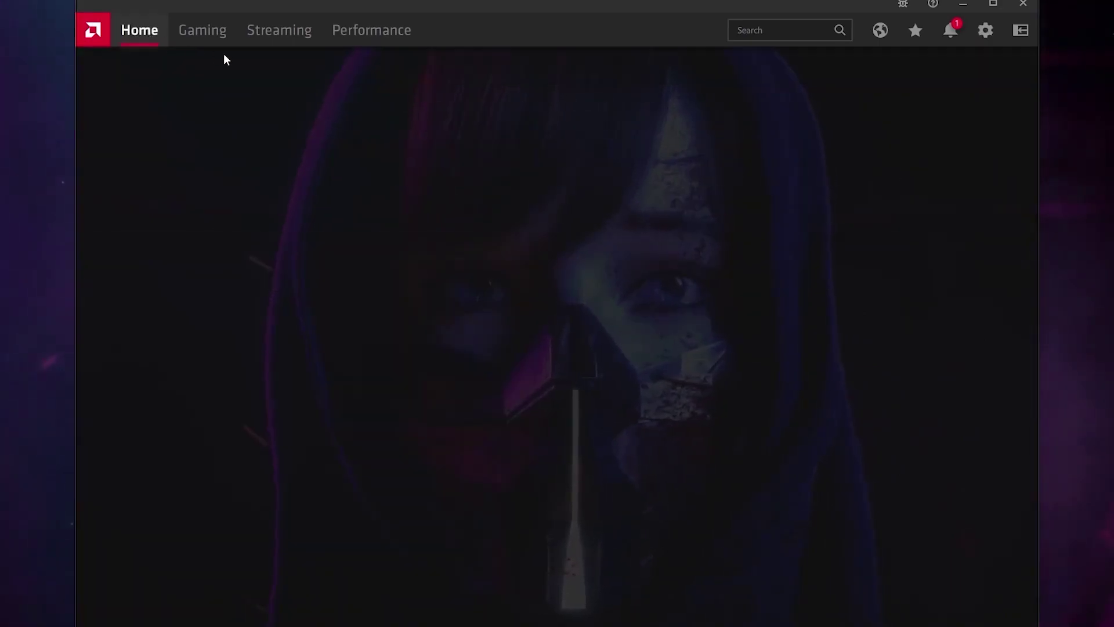
{"action": "left_click", "coordinate": [951, 192]}
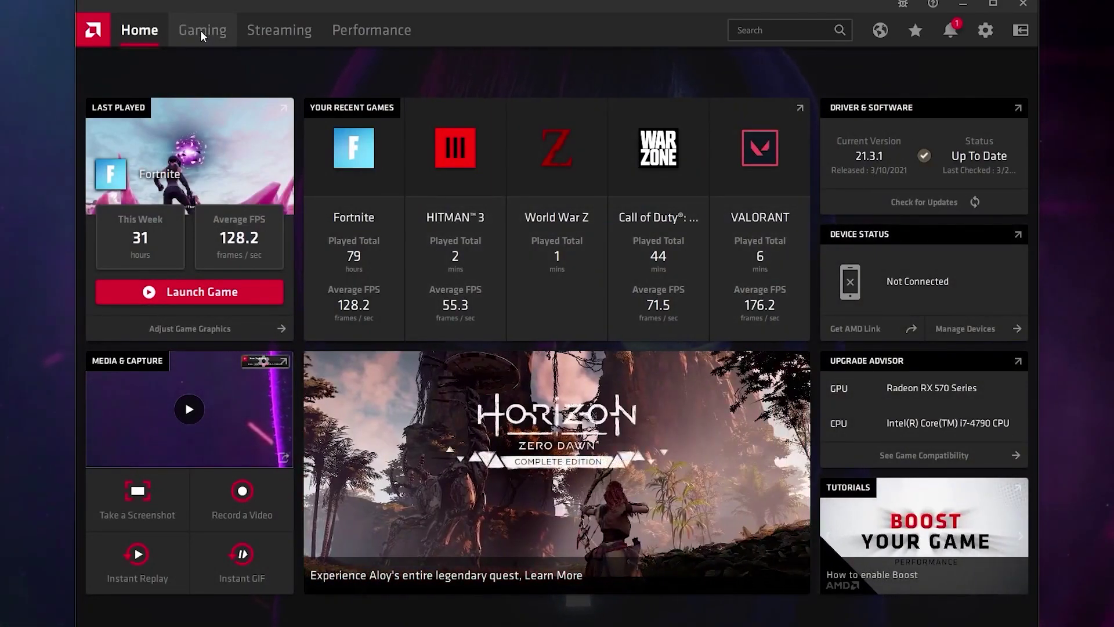
Open the global graphics settings for games and apply the eSports graphics profile.
{"action": "left_click", "coordinate": [200, 30]}
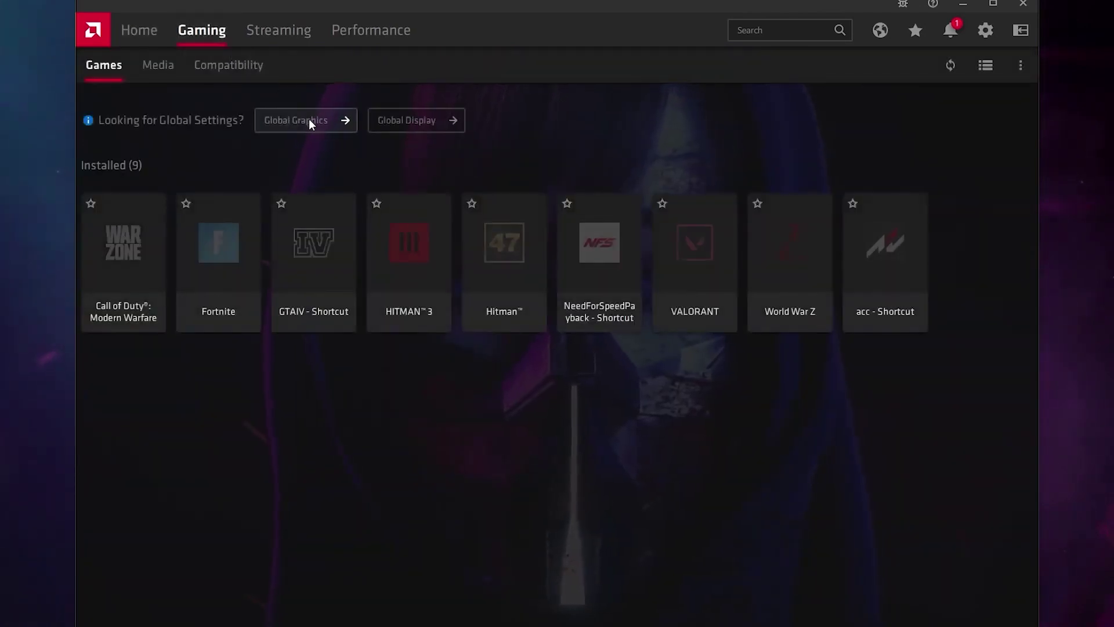
{"action": "left_click", "coordinate": [295, 122]}
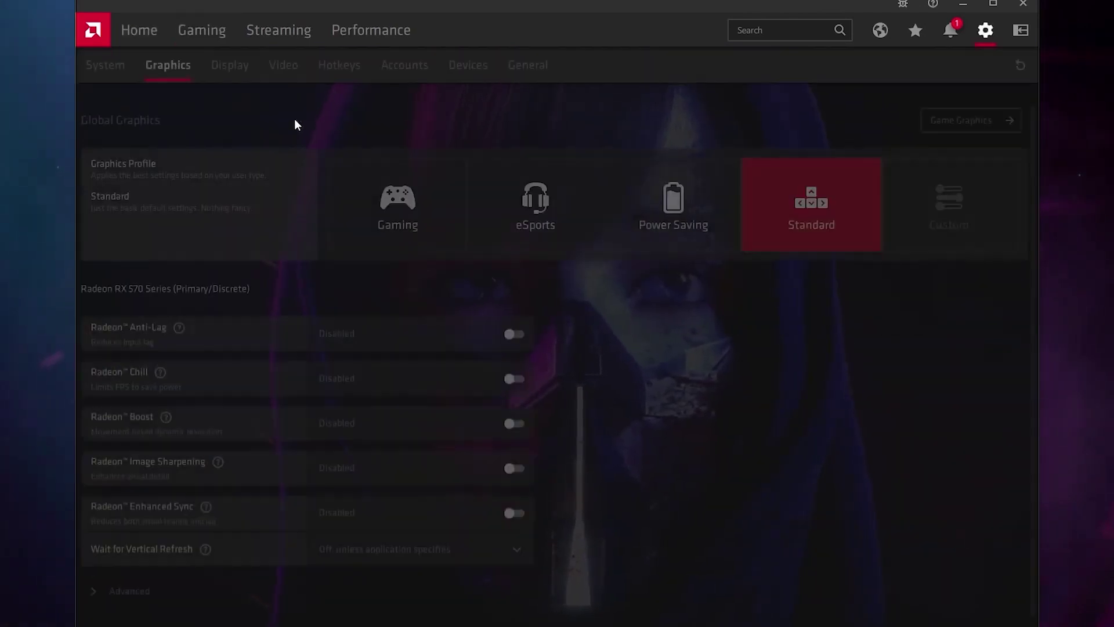
{"action": "left_click", "coordinate": [530, 211]}
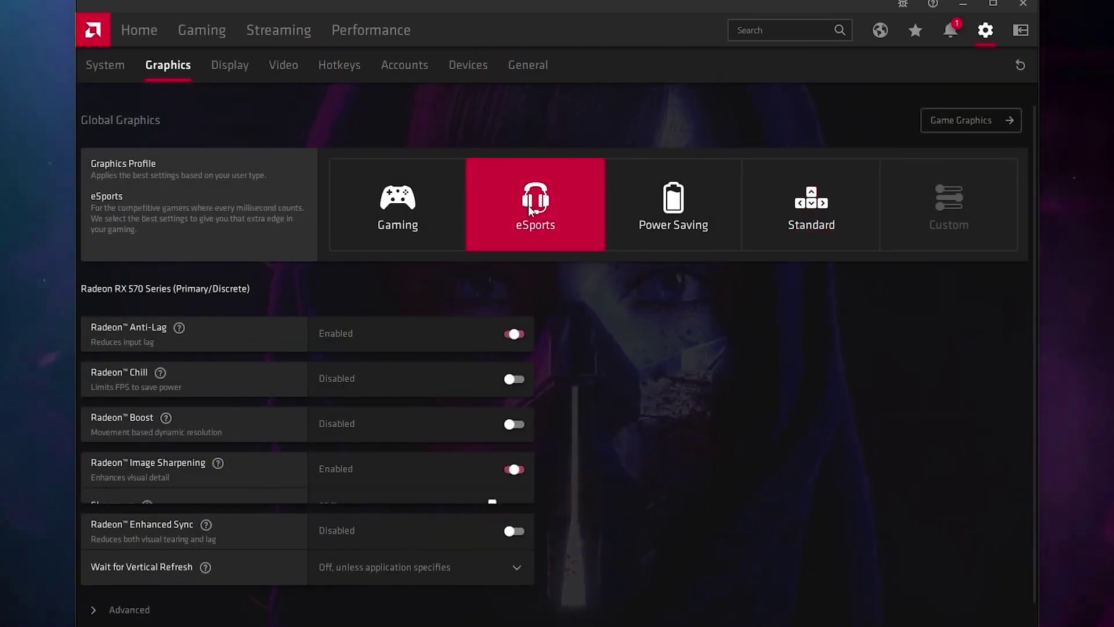
Disable Radeon Image Sharpening and set Wait for Vertical Refresh to Always off.
{"action": "scroll", "coordinate": [372, 349], "scroll_direction": "down", "scroll_amount": 1}
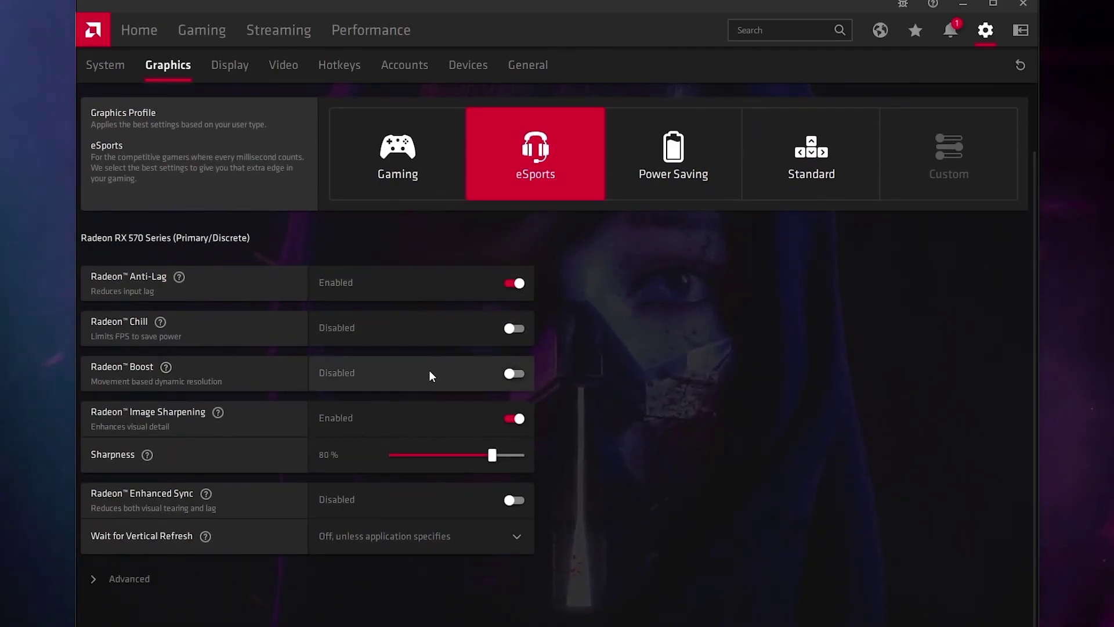
{"action": "left_click", "coordinate": [514, 418]}
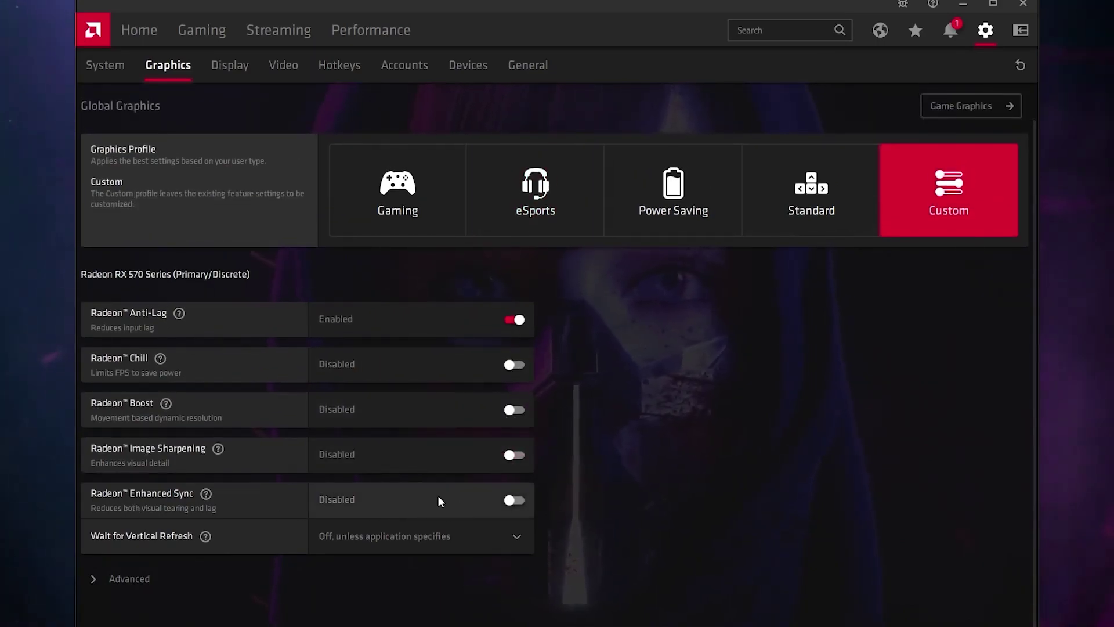
{"action": "left_click", "coordinate": [431, 538]}
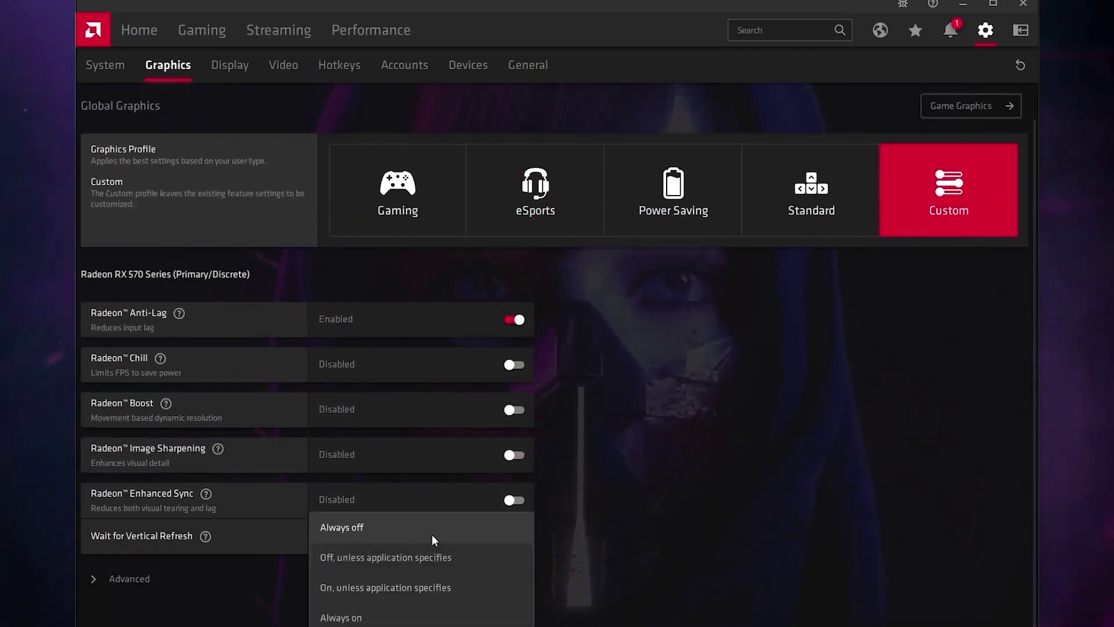
{"action": "left_click", "coordinate": [362, 521]}
Expand the advanced graphics options and set Anti-Aliasing to Override application settings.
{"action": "left_click", "coordinate": [111, 586]}
{"action": "scroll", "coordinate": [377, 419], "scroll_direction": "down", "scroll_amount": 5}
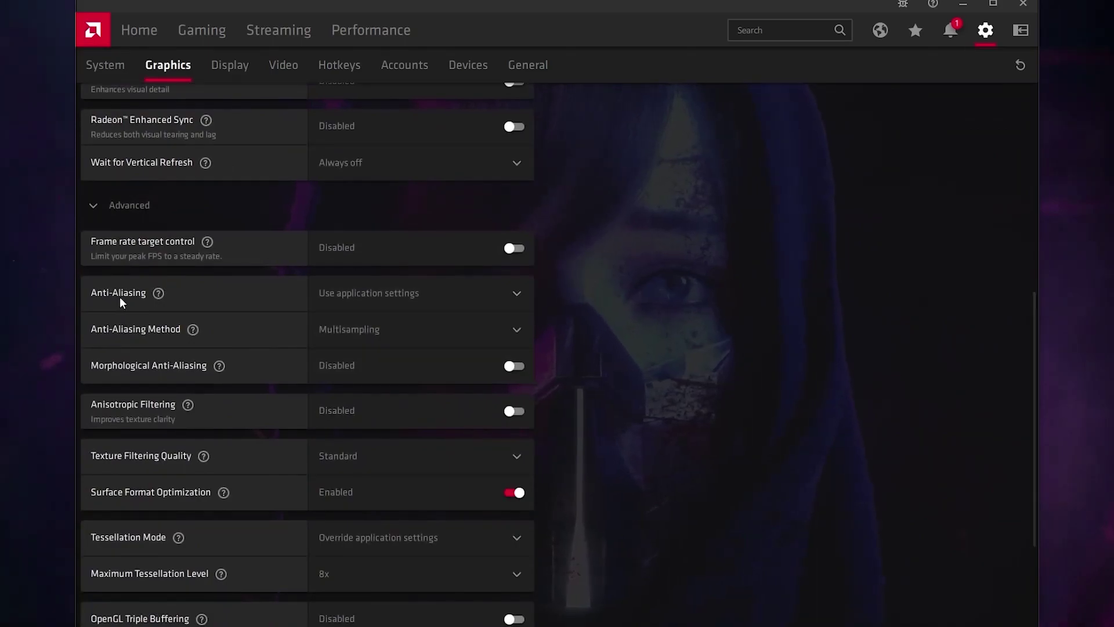
{"action": "left_click", "coordinate": [415, 298]}
{"action": "left_click", "coordinate": [395, 385]}
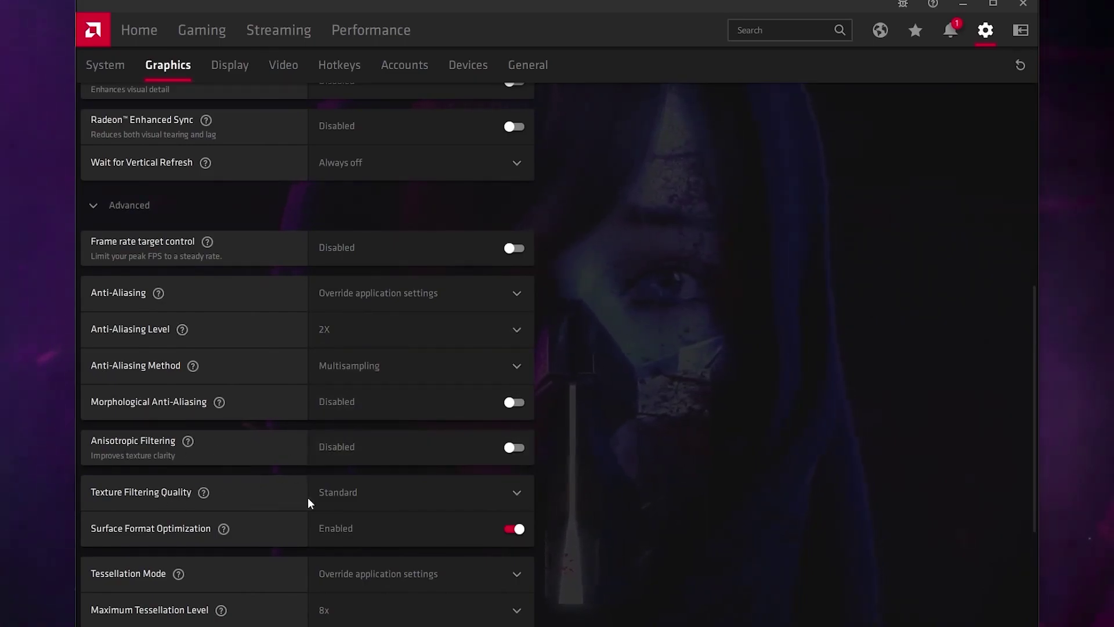
Set Texture Filtering Quality to Performance and Tessellation Mode to AMD optimized.
{"action": "left_click", "coordinate": [368, 493]}
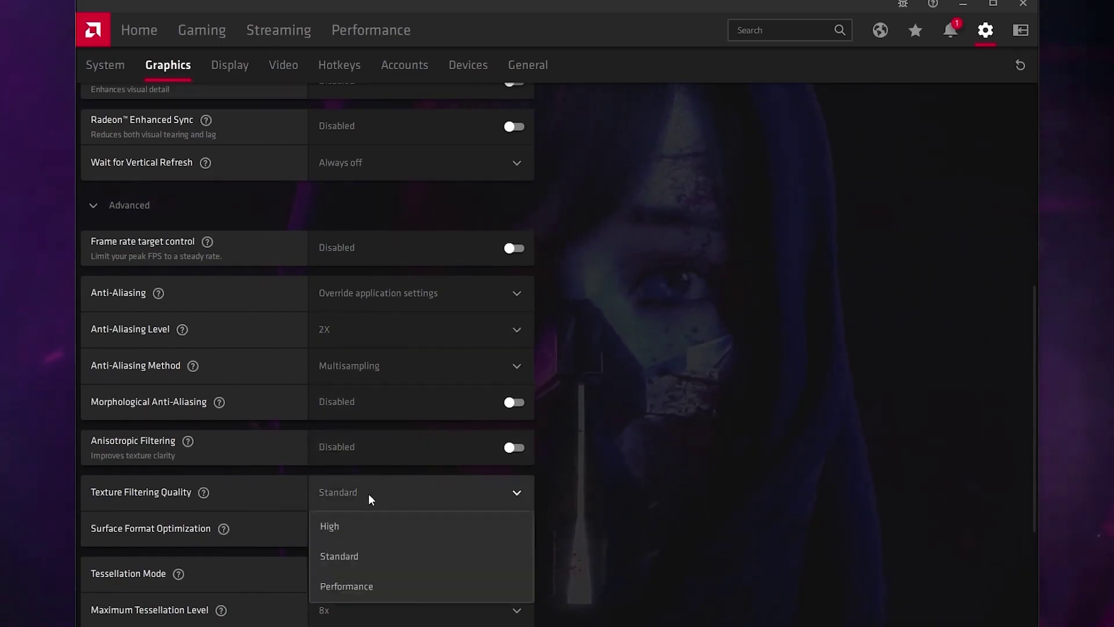
{"action": "left_click", "coordinate": [381, 586]}
{"action": "scroll", "coordinate": [236, 493], "scroll_direction": "down", "scroll_amount": 3}
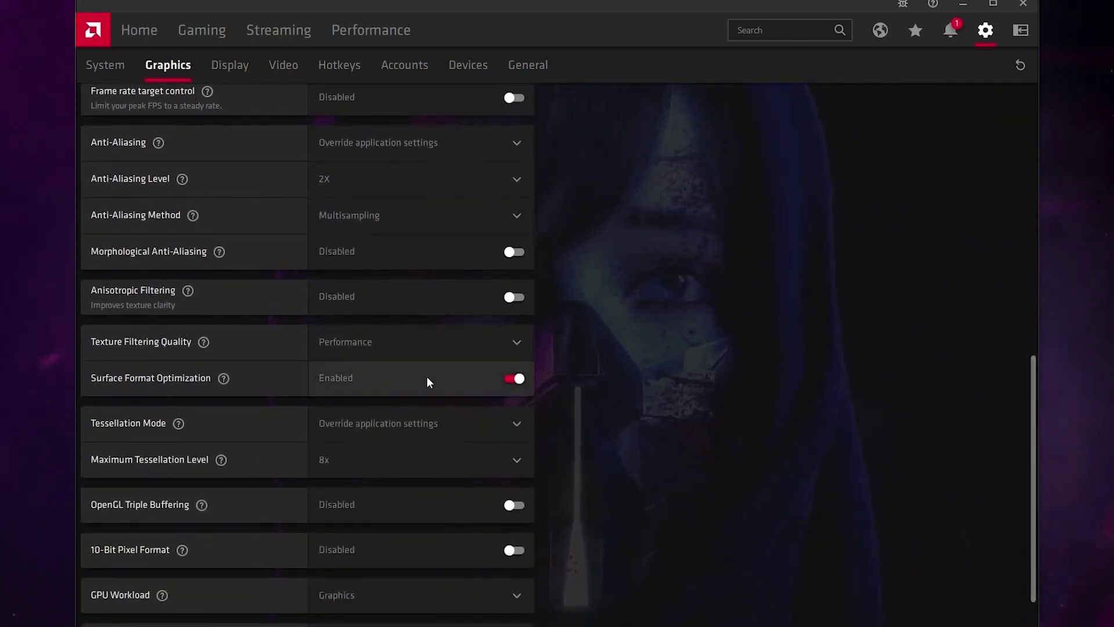
{"action": "left_click", "coordinate": [385, 422]}
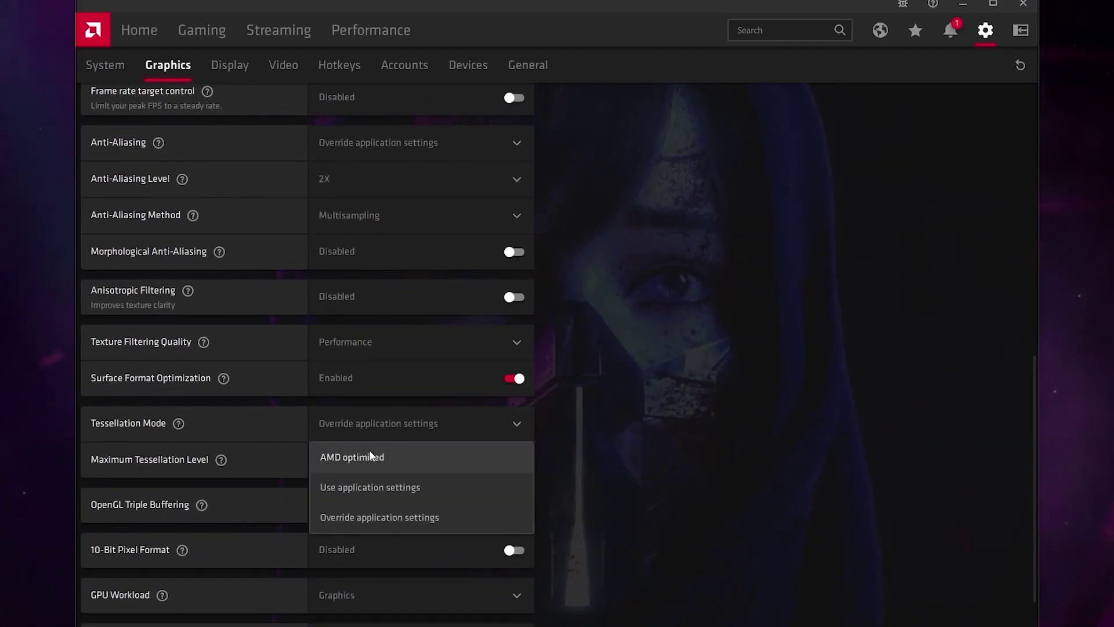
{"action": "left_click", "coordinate": [371, 457]}
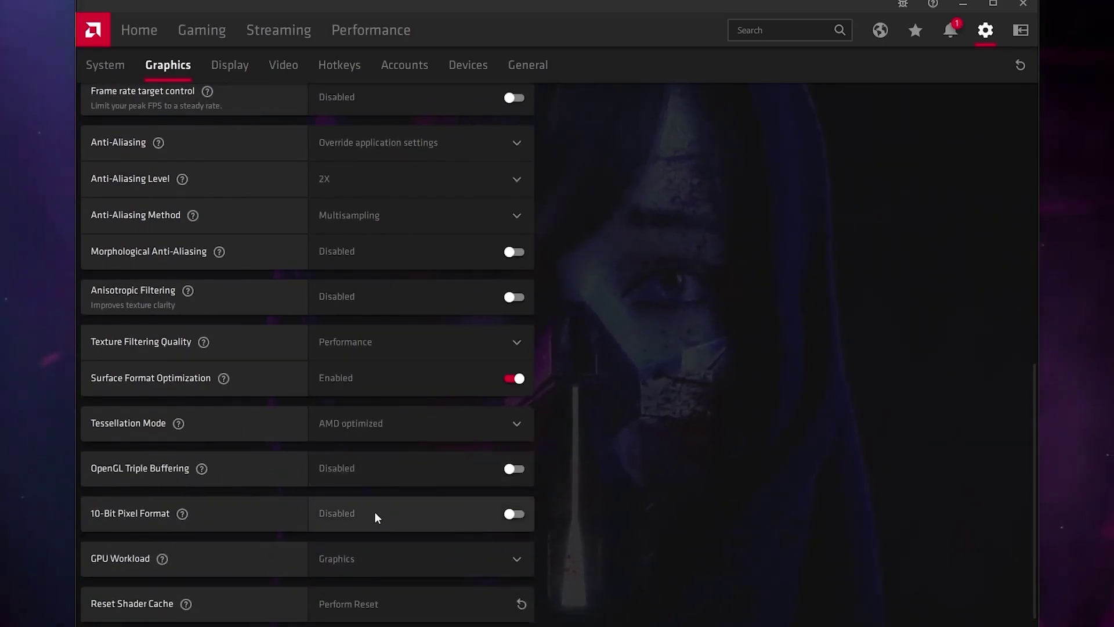
Reset the shader cache in the advanced graphics settings and confirm clearing it.
{"action": "scroll", "coordinate": [374, 510], "scroll_direction": "down", "scroll_amount": 1}
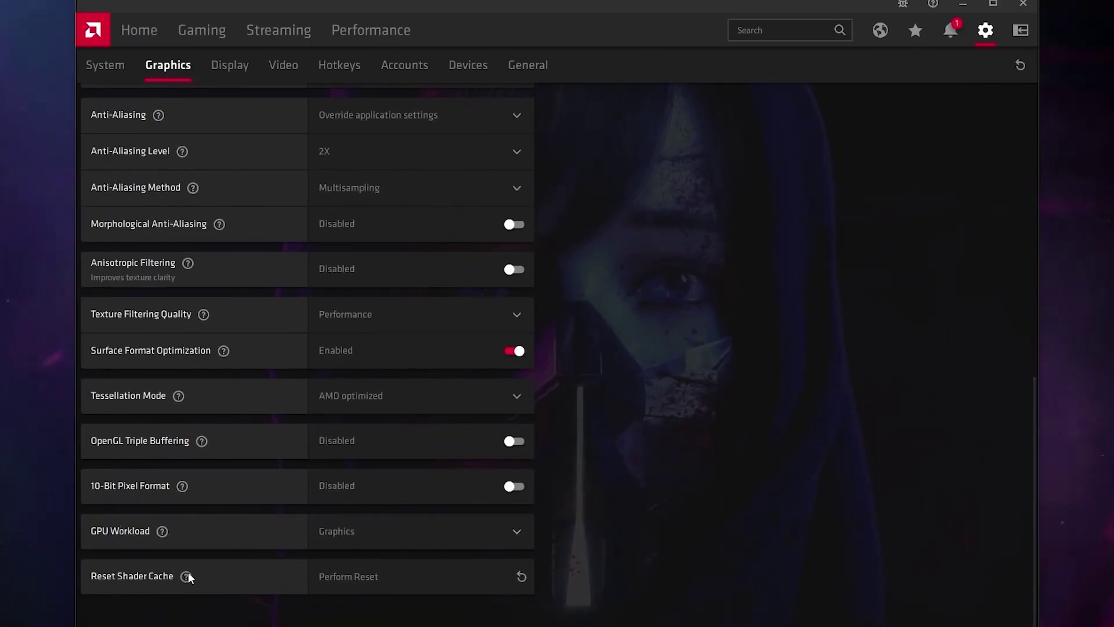
{"action": "left_click", "coordinate": [348, 576]}
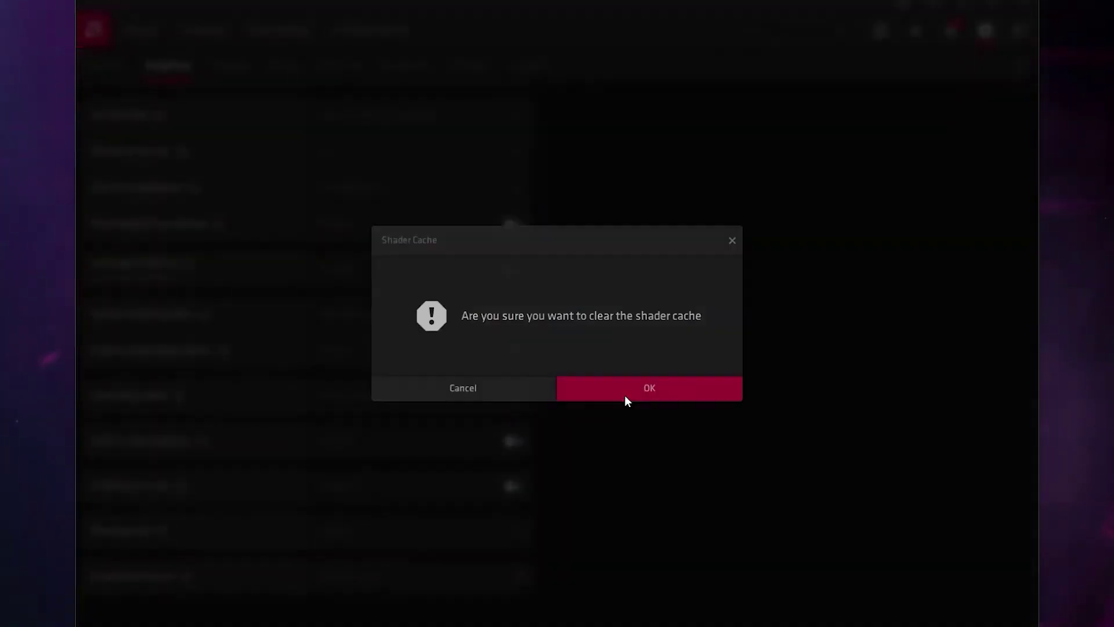
{"action": "left_click", "coordinate": [624, 395]}
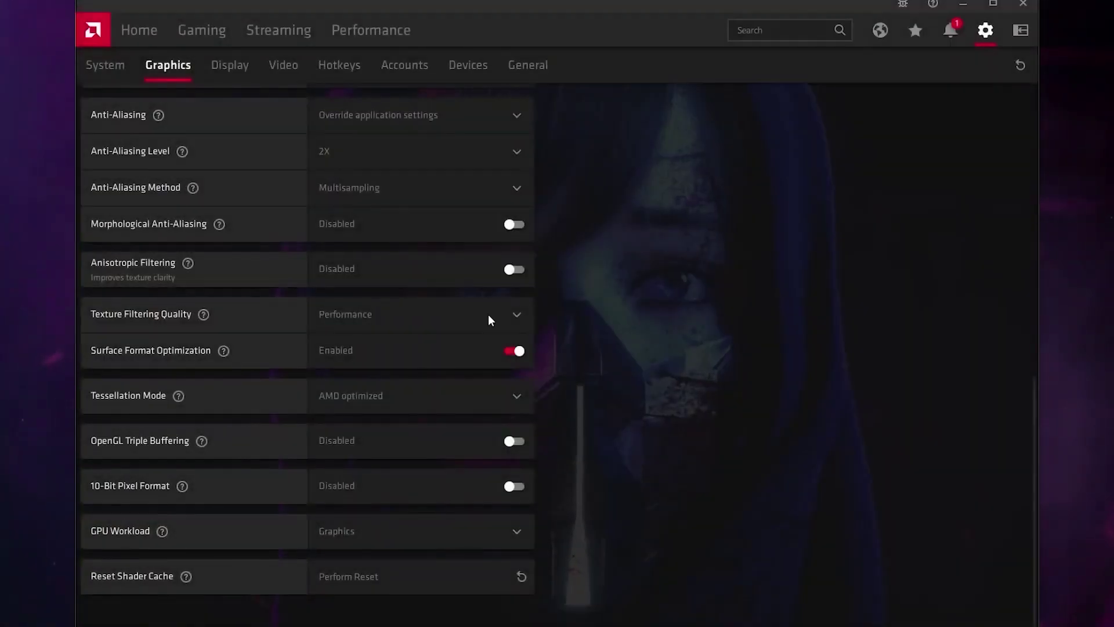
In the global display settings, set the Scaling Mode to Full panel.
{"action": "left_click", "coordinate": [229, 72]}
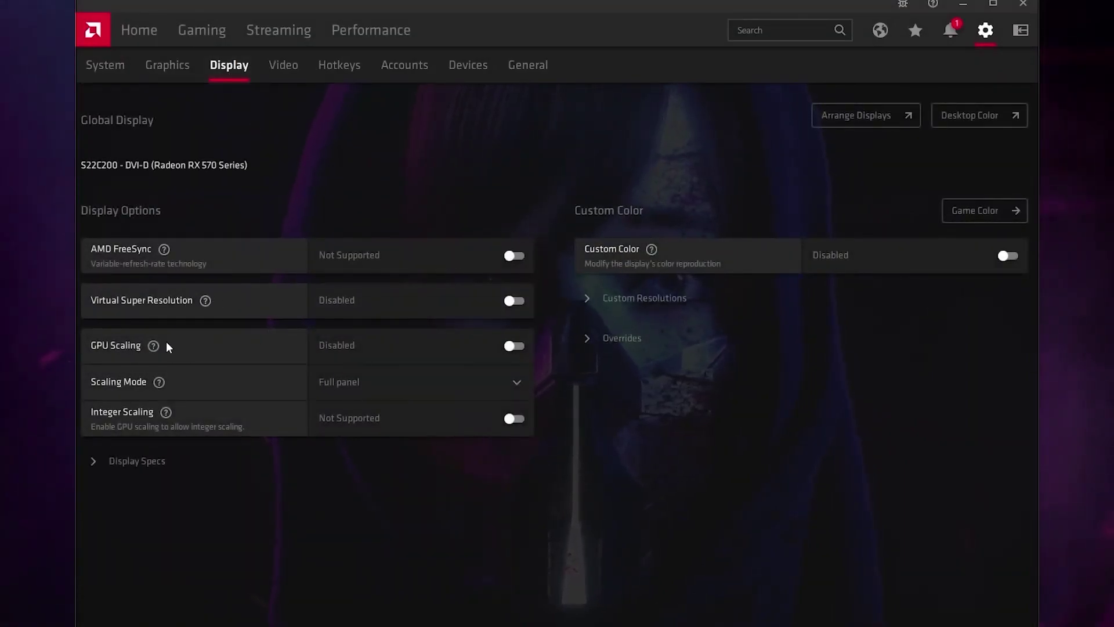
{"action": "left_click", "coordinate": [354, 382]}
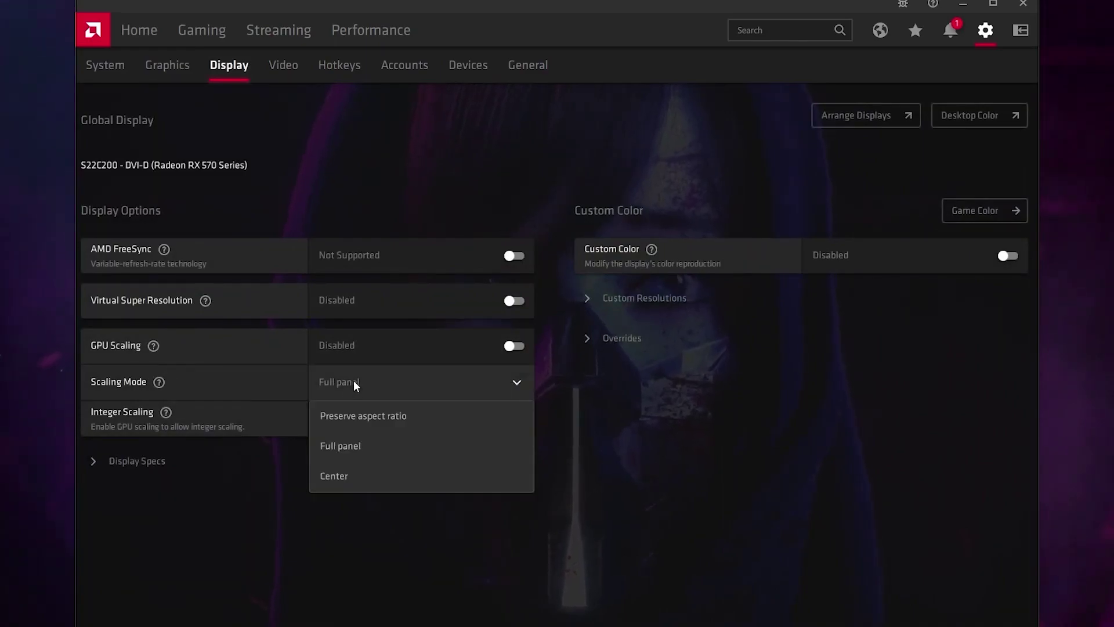
{"action": "left_click", "coordinate": [346, 444]}
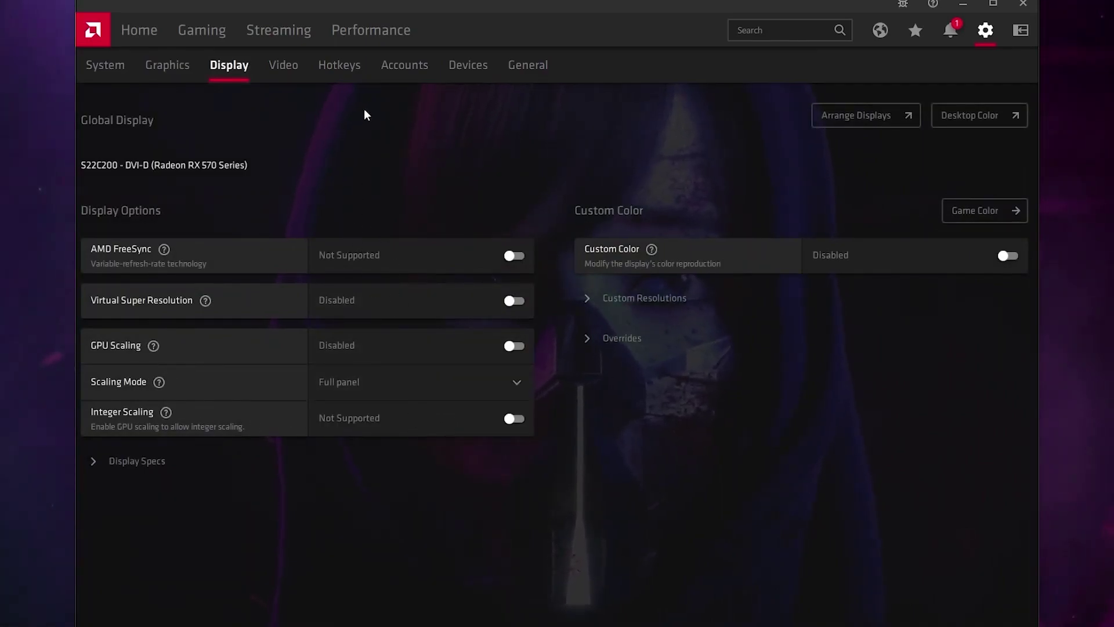
In the general preferences, disable In-Game Overlay, Upgrade Advisor, System Tray Menu, Advertisements and Toast Notifications.
{"action": "left_click", "coordinate": [522, 65]}
{"action": "scroll", "coordinate": [696, 345], "scroll_direction": "down", "scroll_amount": 6}
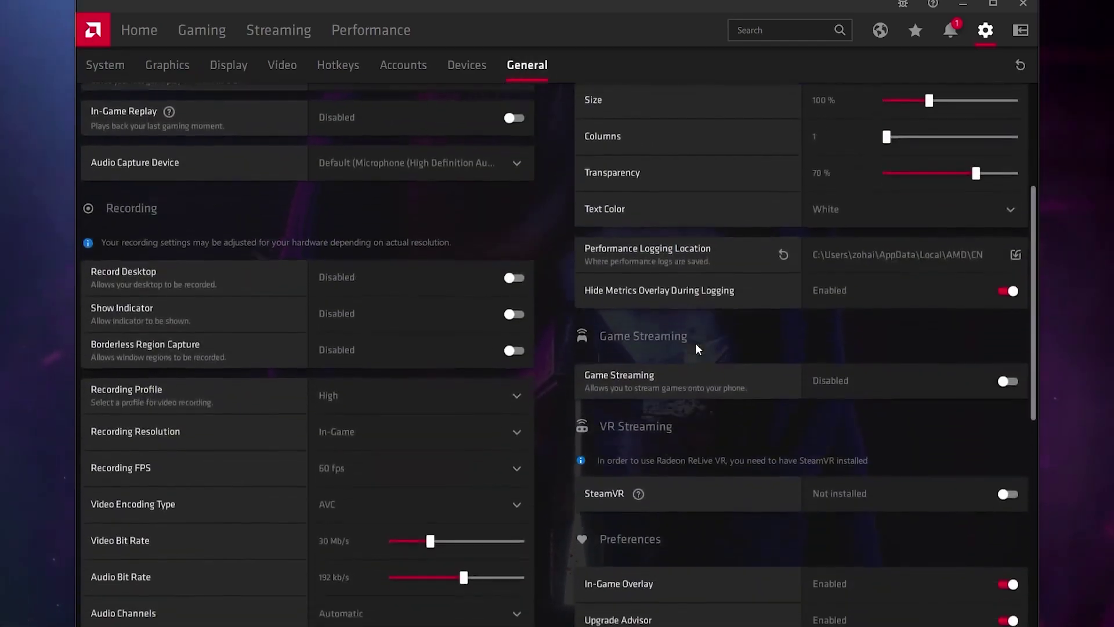
{"action": "scroll", "coordinate": [695, 342], "scroll_direction": "down", "scroll_amount": 2}
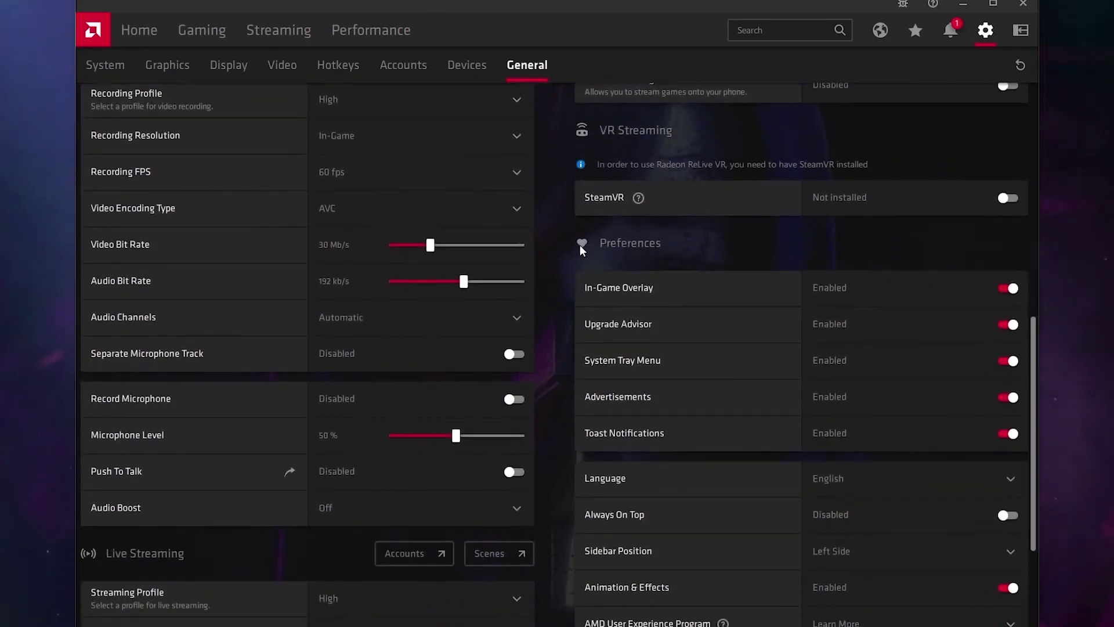
{"action": "left_click", "coordinate": [1008, 288]}
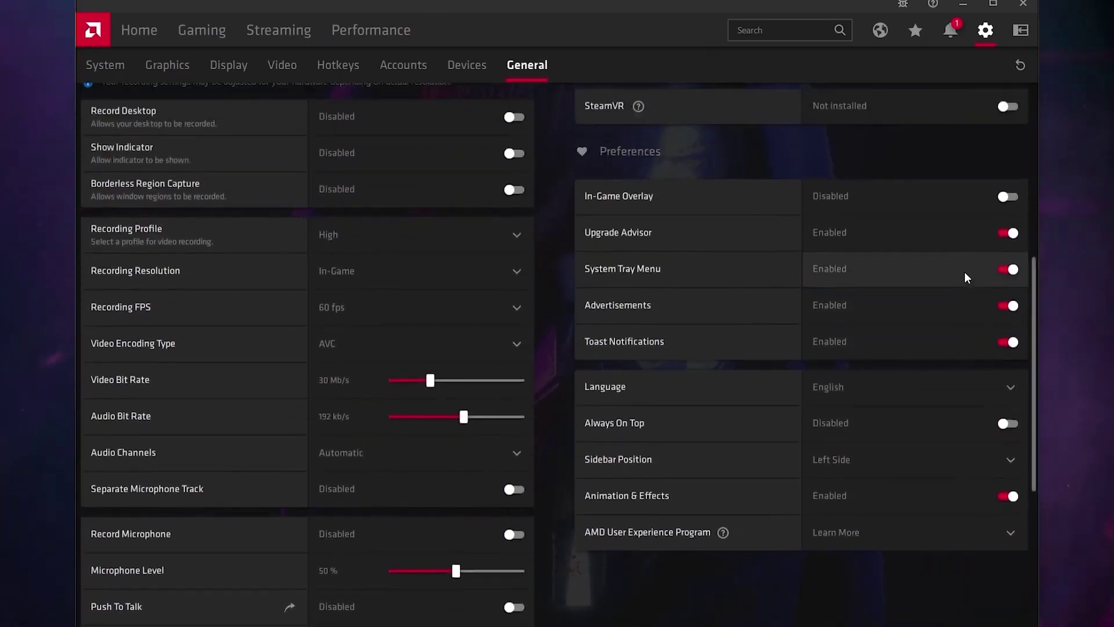
{"action": "scroll", "coordinate": [965, 269], "scroll_direction": "up", "scroll_amount": 2}
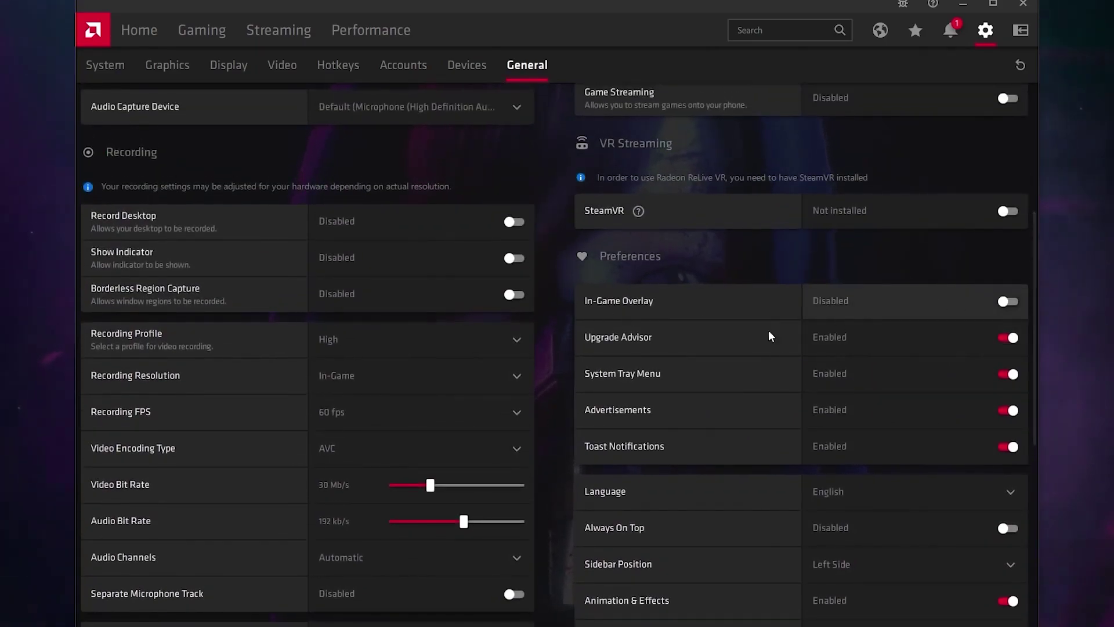
{"action": "left_click", "coordinate": [1012, 338]}
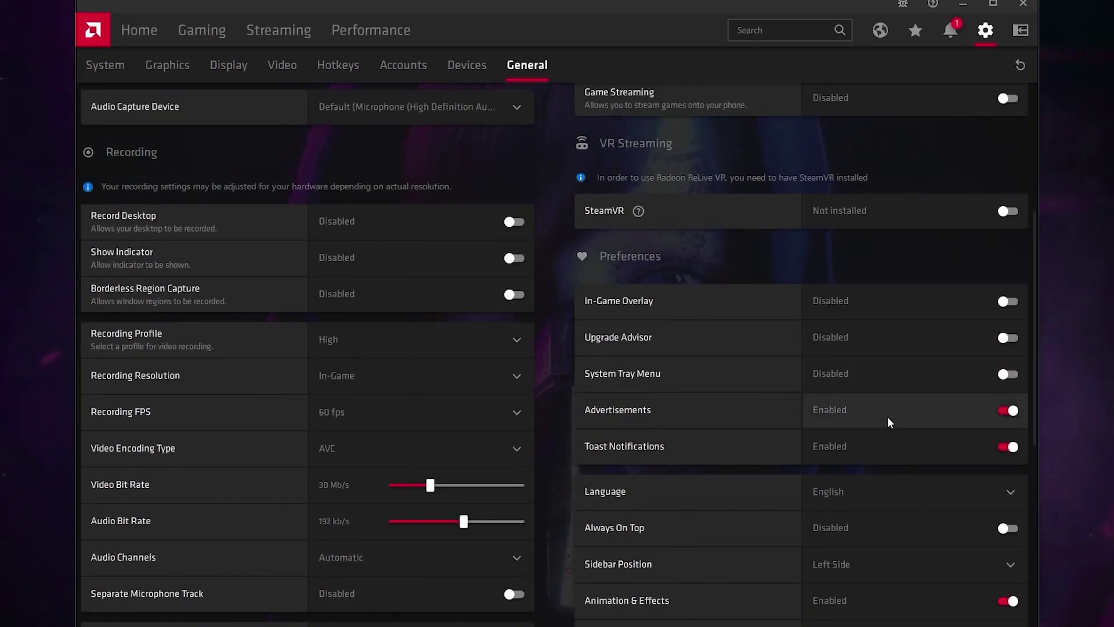
{"action": "left_click", "coordinate": [1017, 410]}
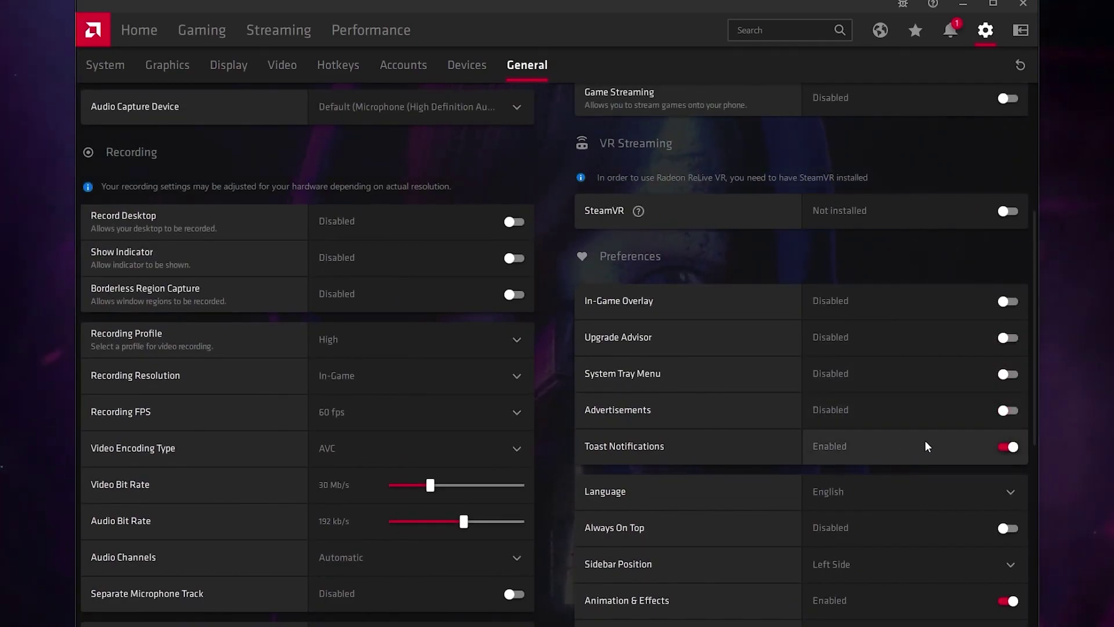
{"action": "left_click", "coordinate": [1006, 447]}
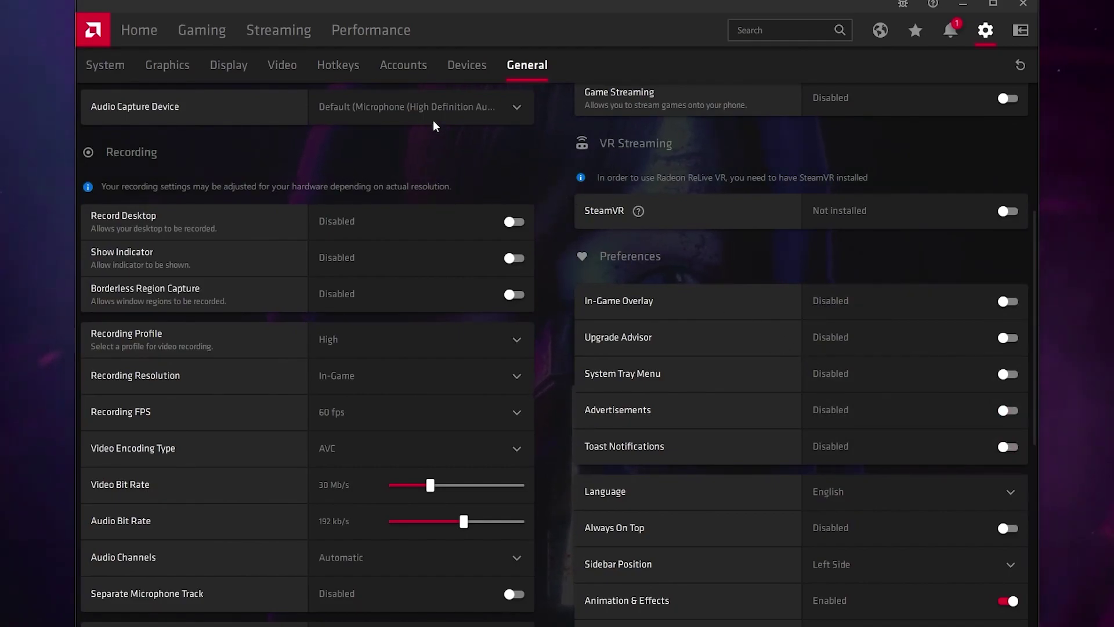
Open the performance tuning settings and accept the End-User License Agreement.
{"action": "left_click", "coordinate": [356, 34]}
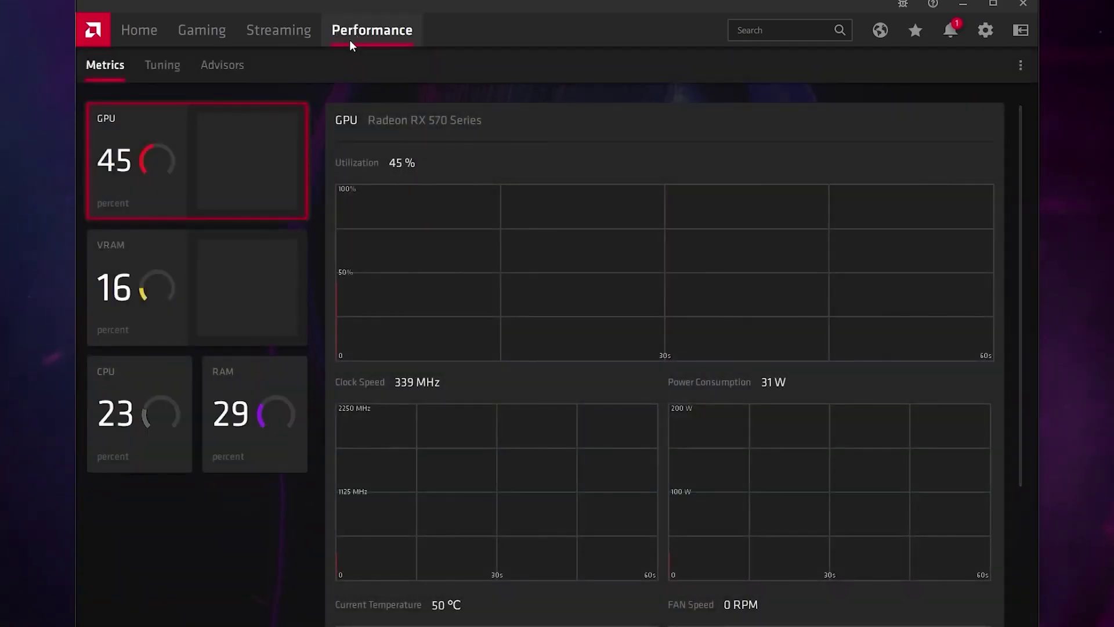
{"action": "left_click", "coordinate": [161, 63]}
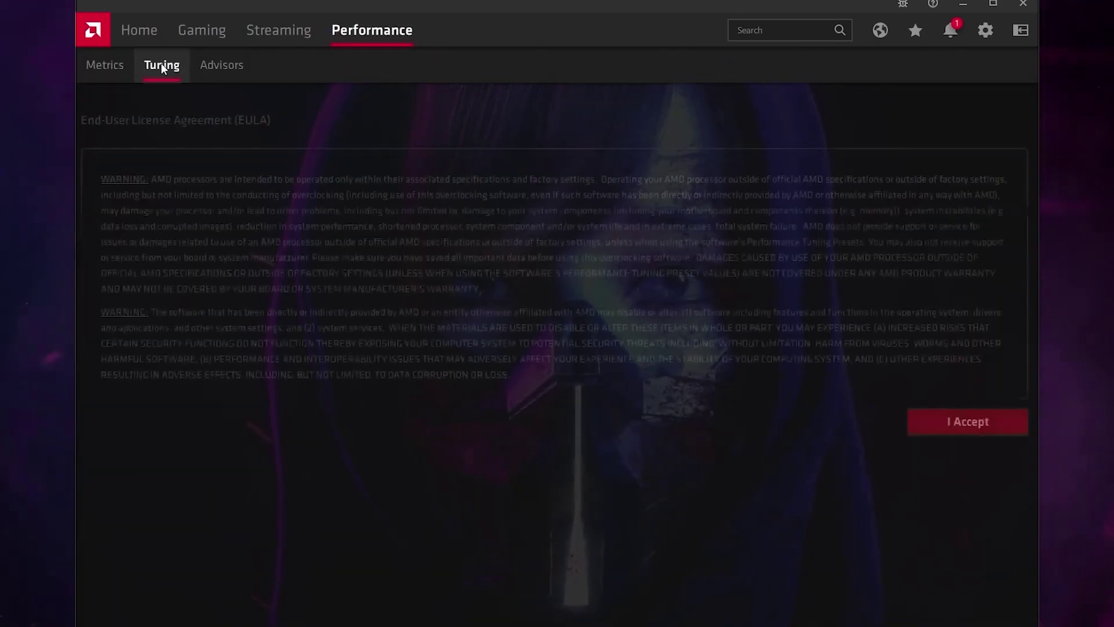
{"action": "left_click", "coordinate": [963, 428]}
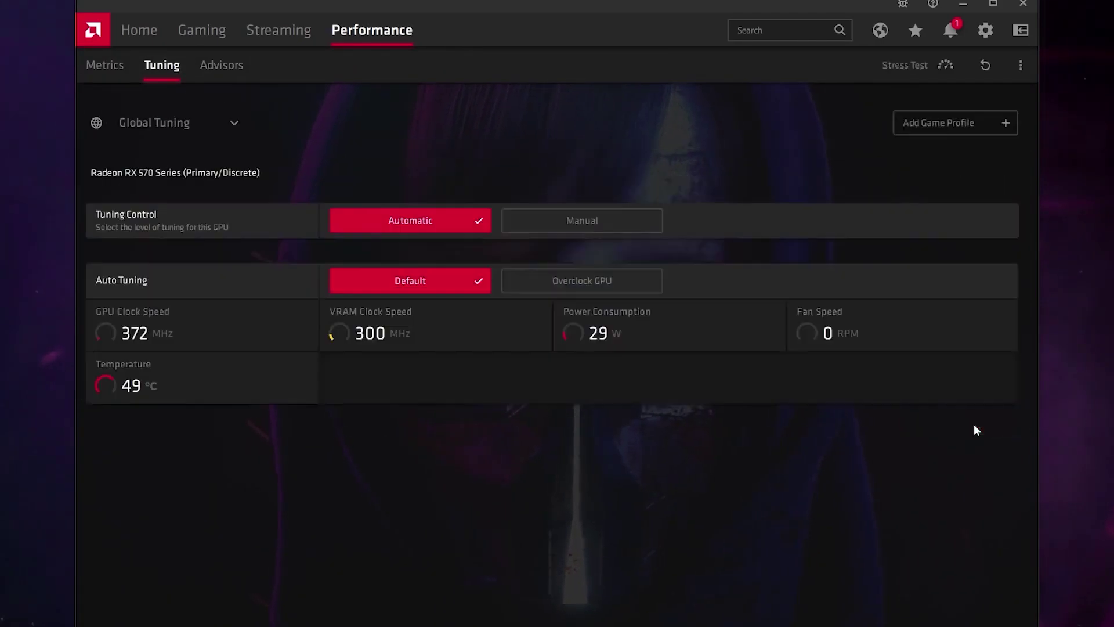
Add a tuning profile for Fortnite and apply automatic GPU overclocking to it, accepting the warning.
{"action": "left_click", "coordinate": [942, 122]}
{"action": "left_click", "coordinate": [433, 220]}
{"action": "left_click", "coordinate": [662, 495]}
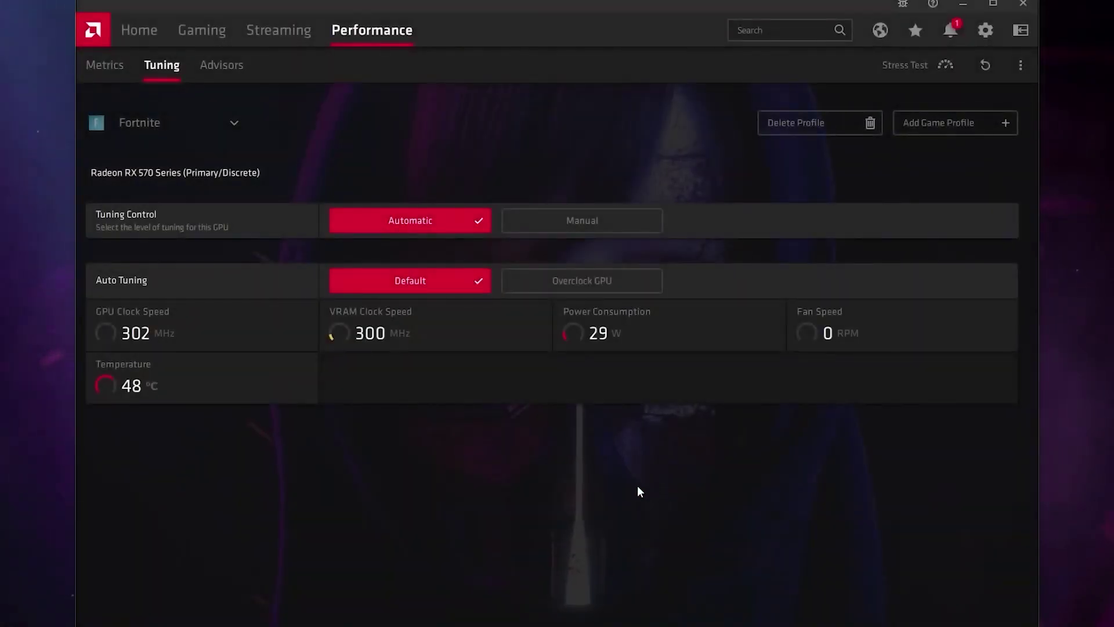
{"action": "left_click", "coordinate": [576, 269]}
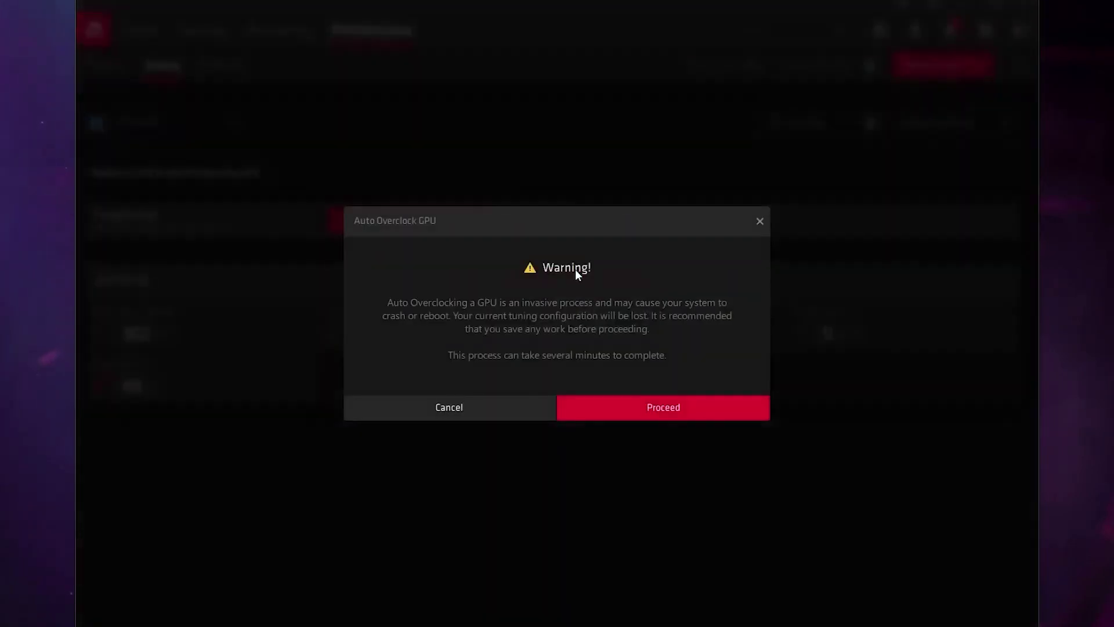
{"action": "left_click", "coordinate": [658, 409]}
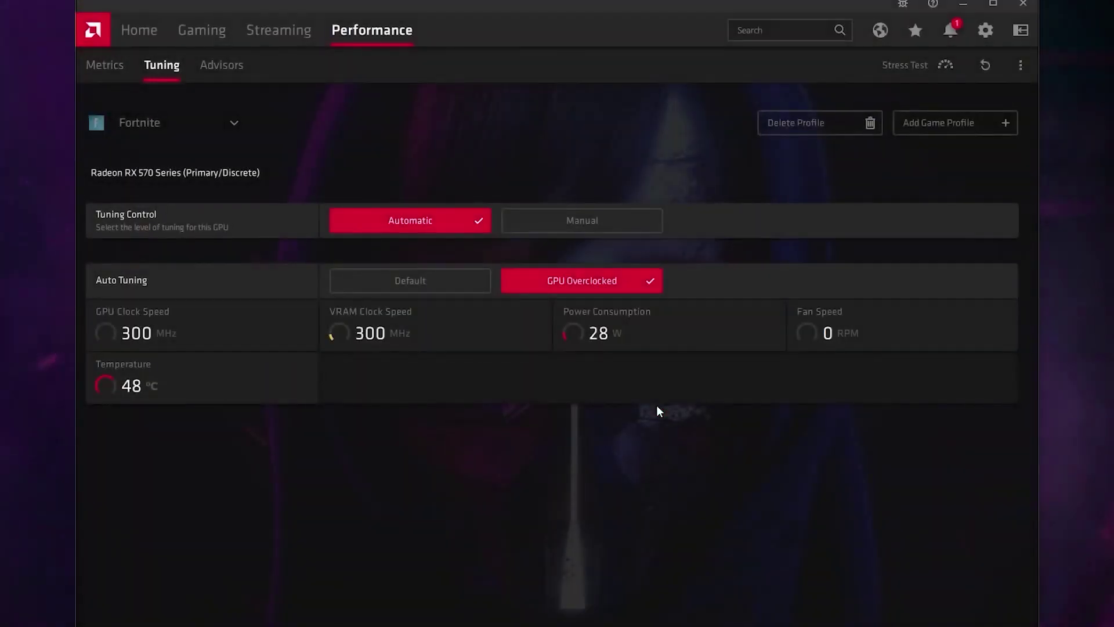
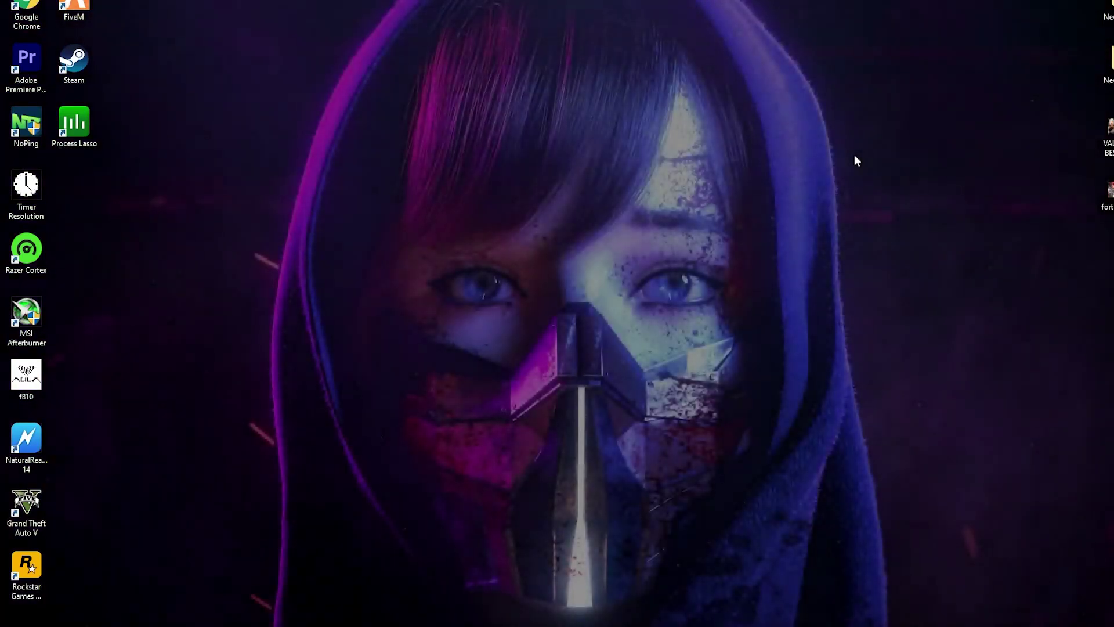
Switch to the web browser and follow the pack's download link on the AMD Radeon Fortnite settings page to its Google Drive file.
{"action": "left_click", "coordinate": [615, 617]}
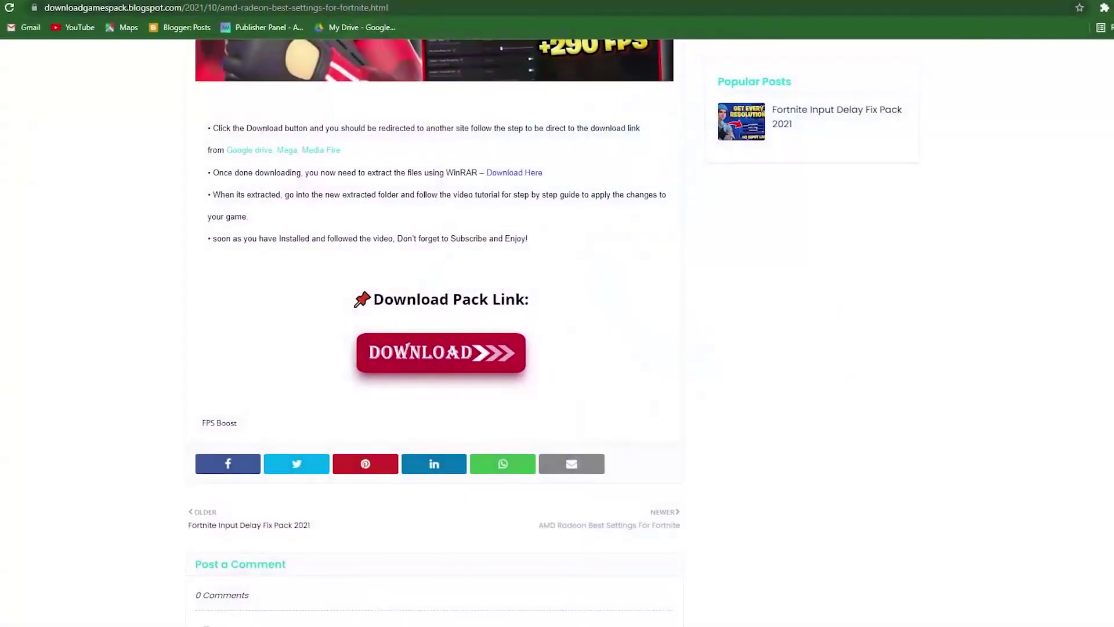
{"action": "scroll", "coordinate": [525, 566], "scroll_direction": "up", "scroll_amount": 5}
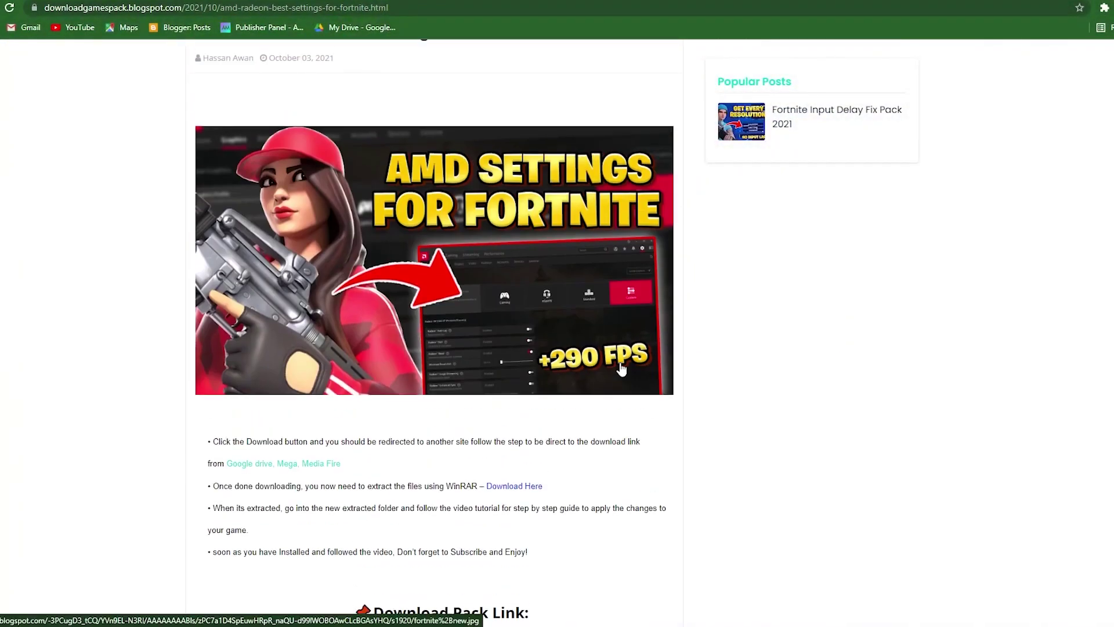
{"action": "scroll", "coordinate": [607, 366], "scroll_direction": "down", "scroll_amount": 3}
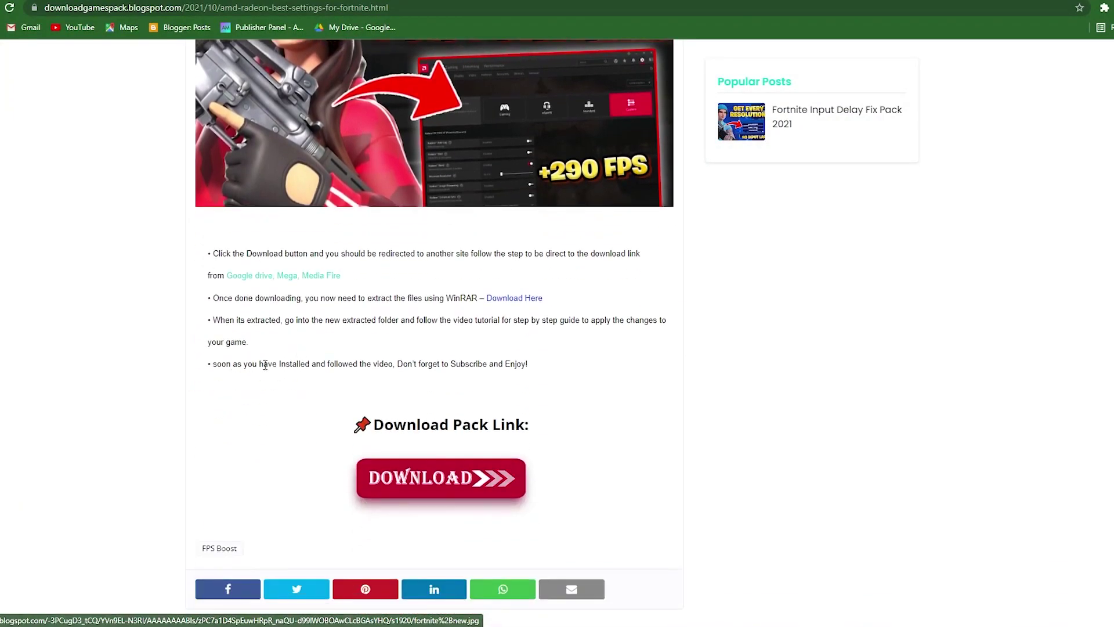
{"action": "left_click", "coordinate": [436, 485]}
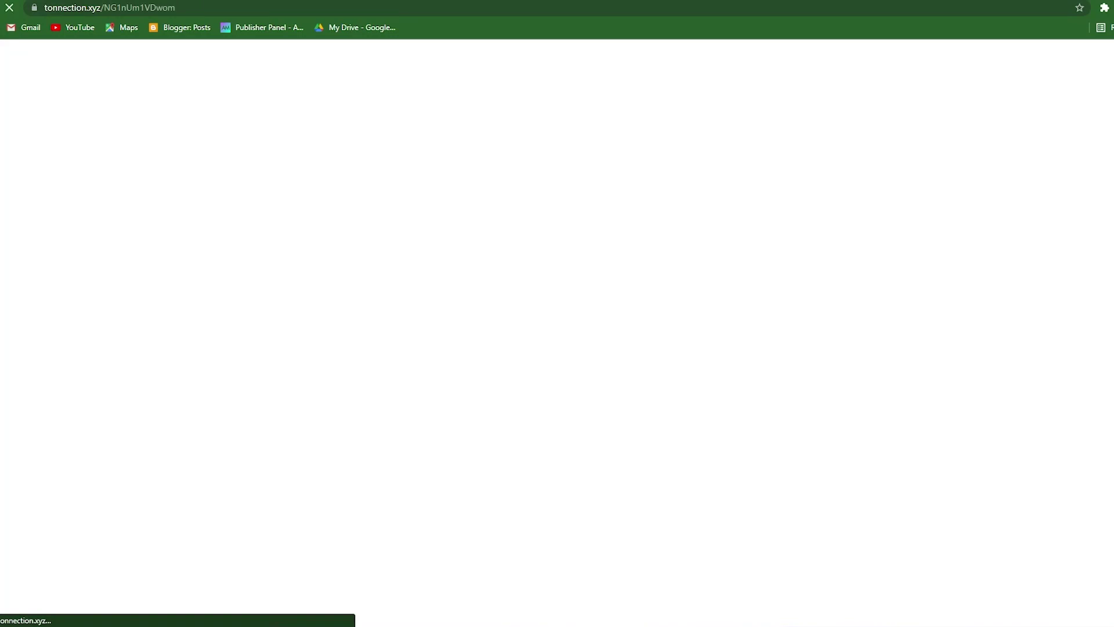
{"action": "key", "text": "alt+Left"}
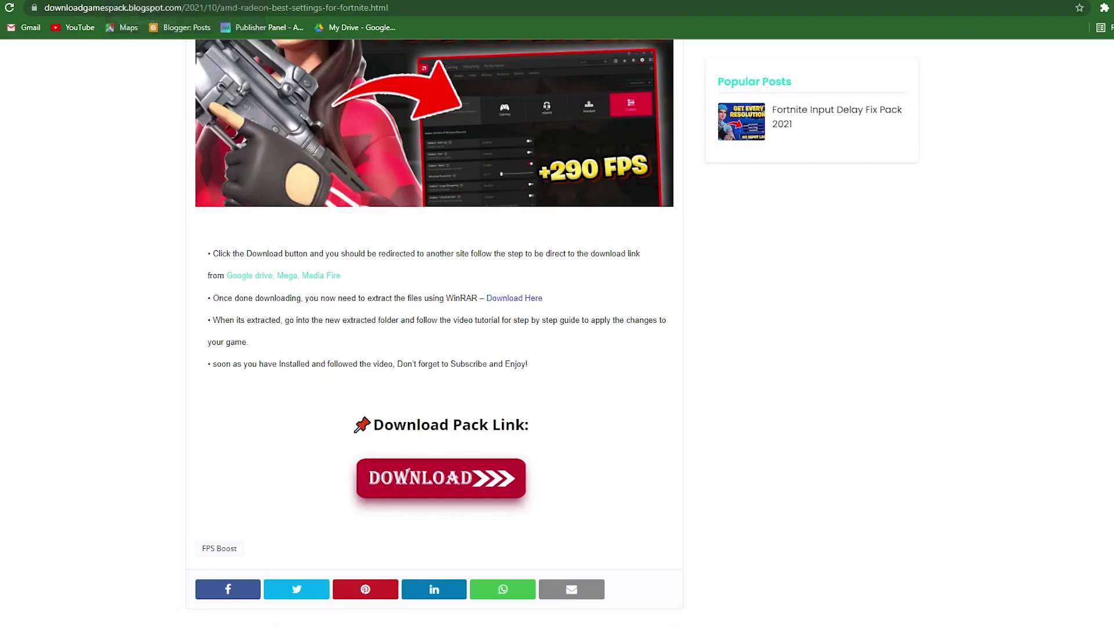
{"action": "left_click", "coordinate": [447, 483]}
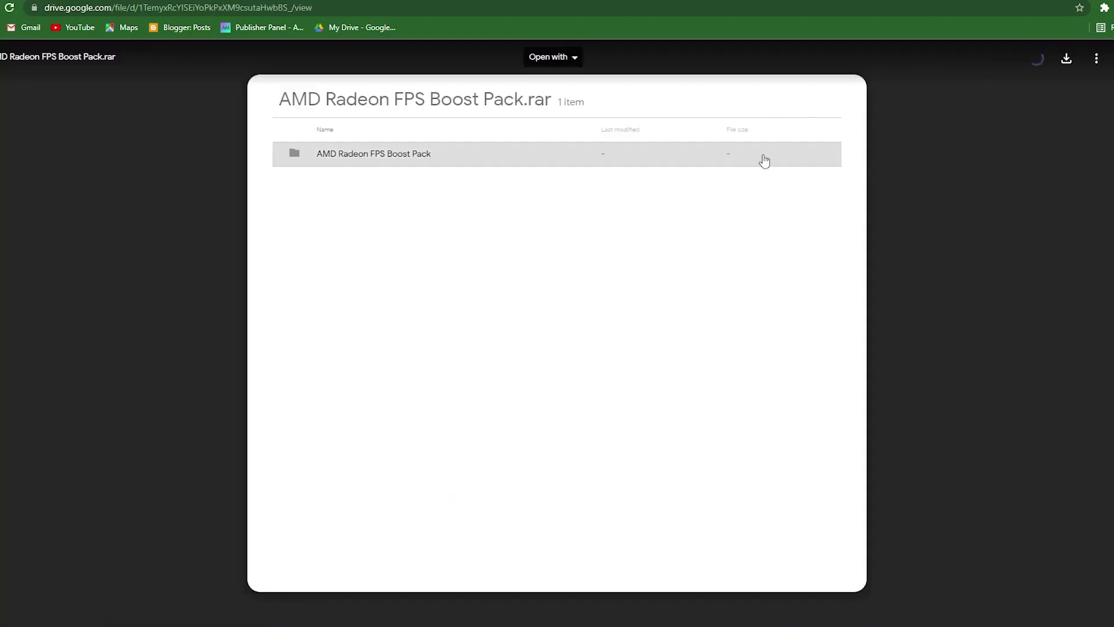
Download AMD Radeon FPS Boost Pack.rar to the Downloads\Compressed folder and minimize the browser.
{"action": "left_click", "coordinate": [1067, 58]}
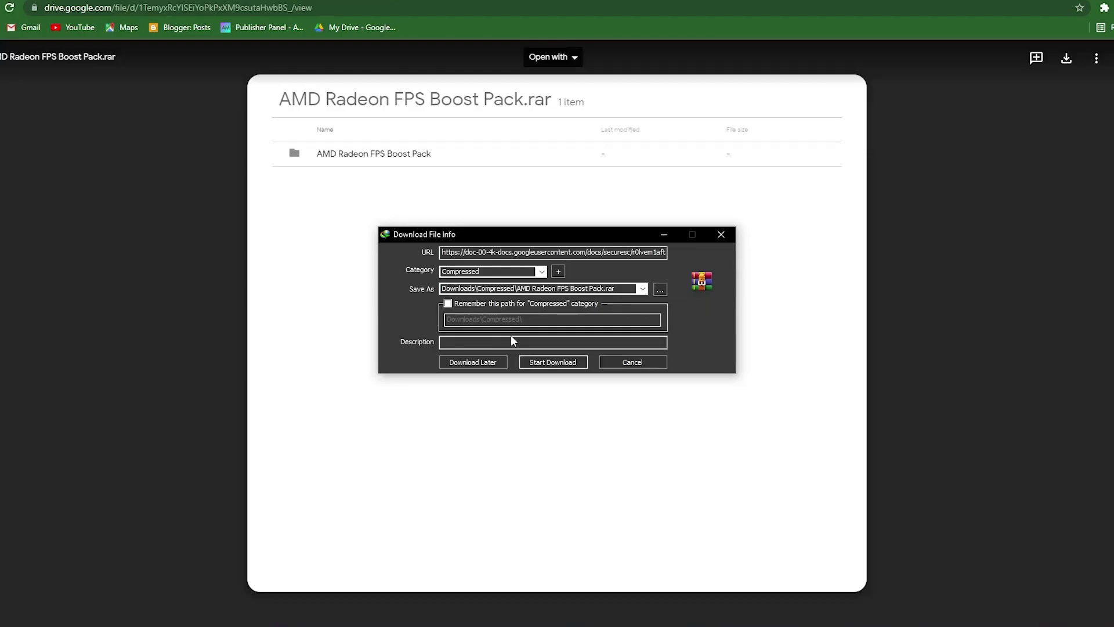
{"action": "left_click", "coordinate": [558, 364]}
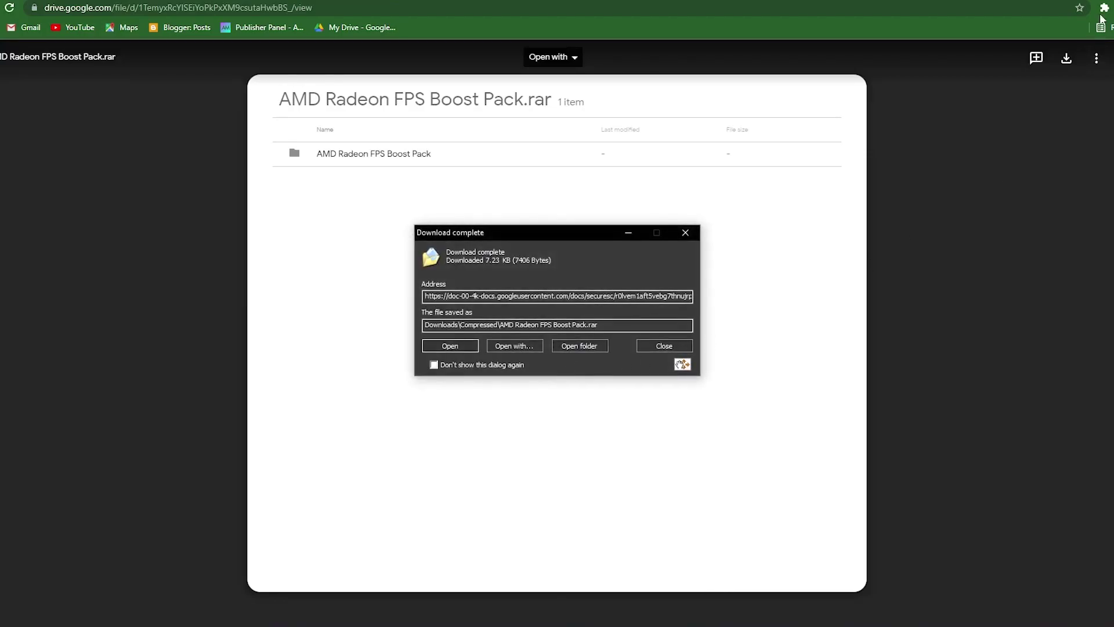
{"action": "left_click", "coordinate": [1047, 1]}
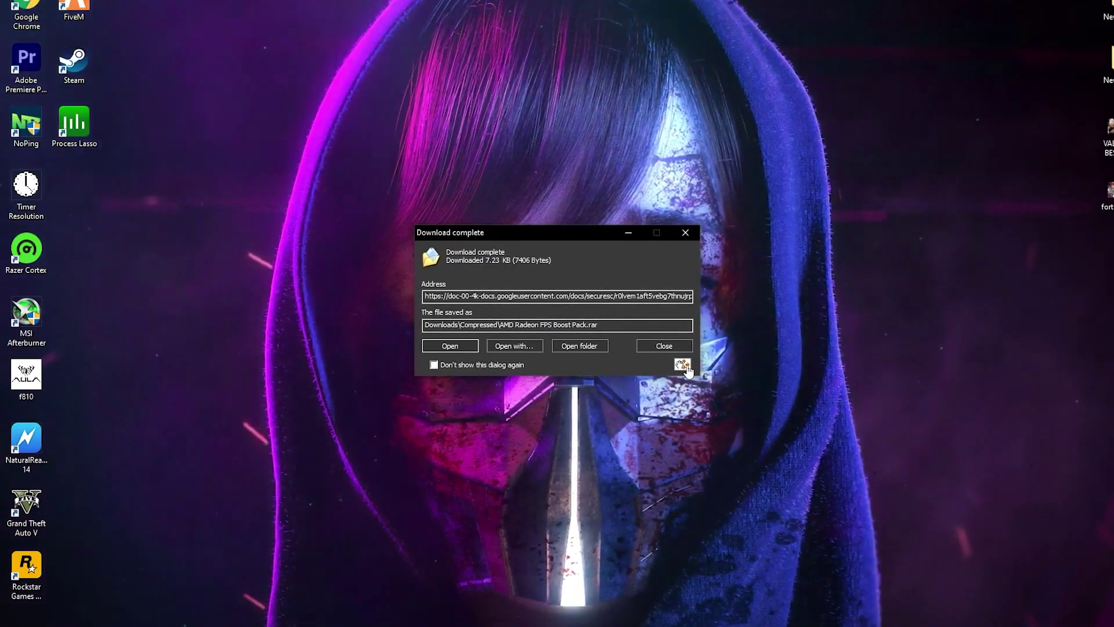
Place the downloaded AMD Radeon FPS Boost Pack archive on the desktop and close the download dialog.
{"action": "left_click_drag", "start_coordinate": [683, 364], "coordinate": [842, 362]}
{"action": "left_click", "coordinate": [687, 232]}
{"action": "left_click", "coordinate": [688, 233]}
{"action": "left_click_drag", "start_coordinate": [883, 377], "coordinate": [472, 209]}
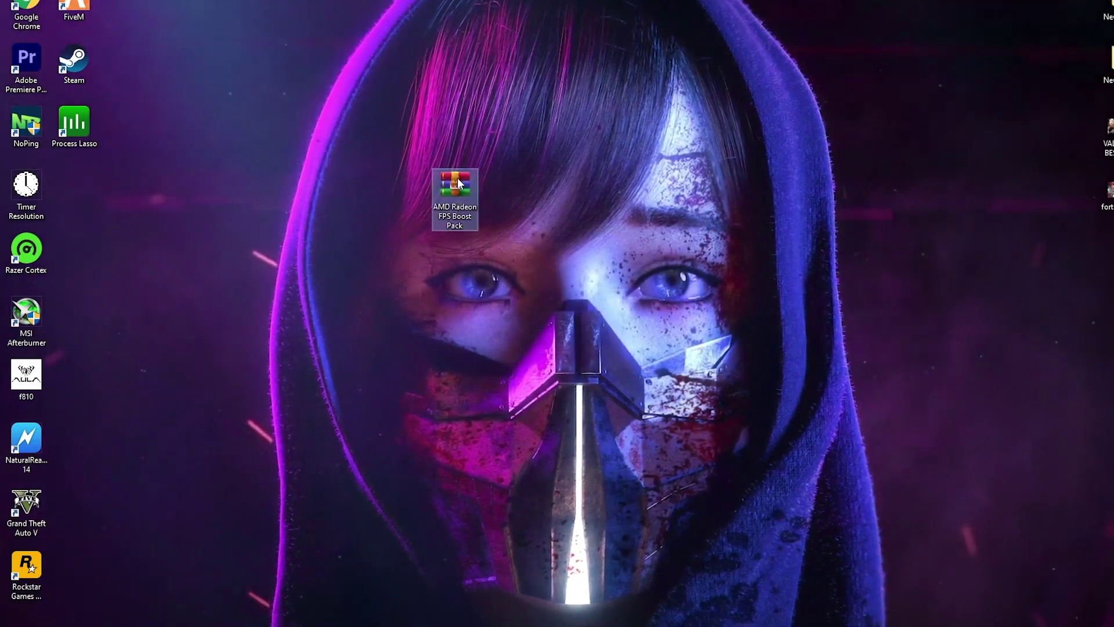
Extract the AMD Radeon FPS Boost Pack archive onto the desktop and place the extracted folder beside it.
{"action": "right_click", "coordinate": [473, 209]}
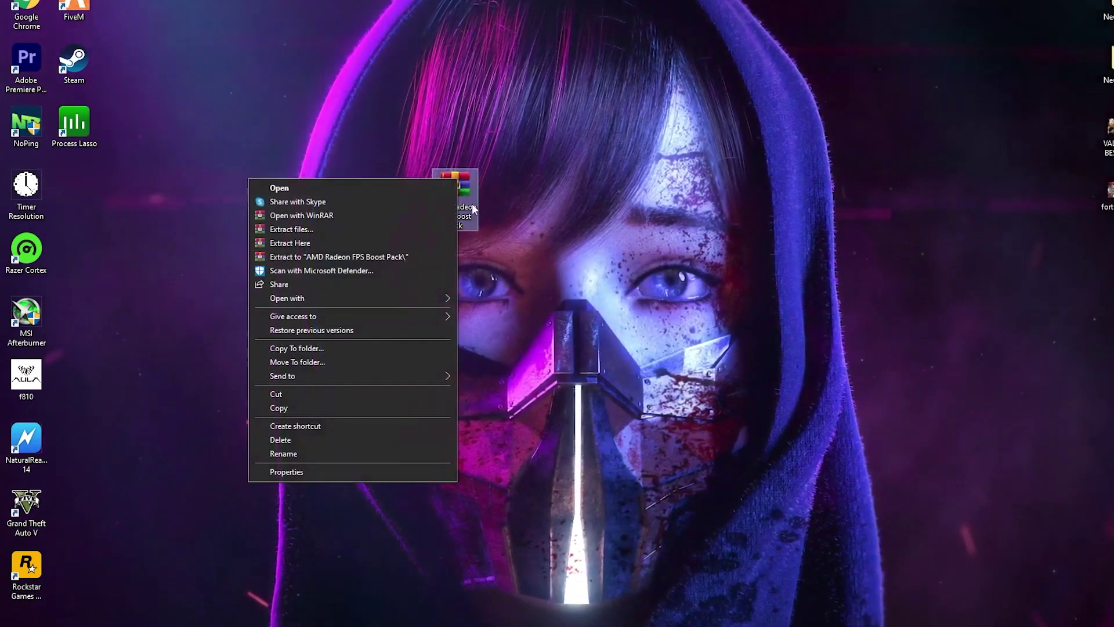
{"action": "left_click", "coordinate": [290, 243]}
{"action": "left_click_drag", "start_coordinate": [75, 187], "coordinate": [545, 190]}
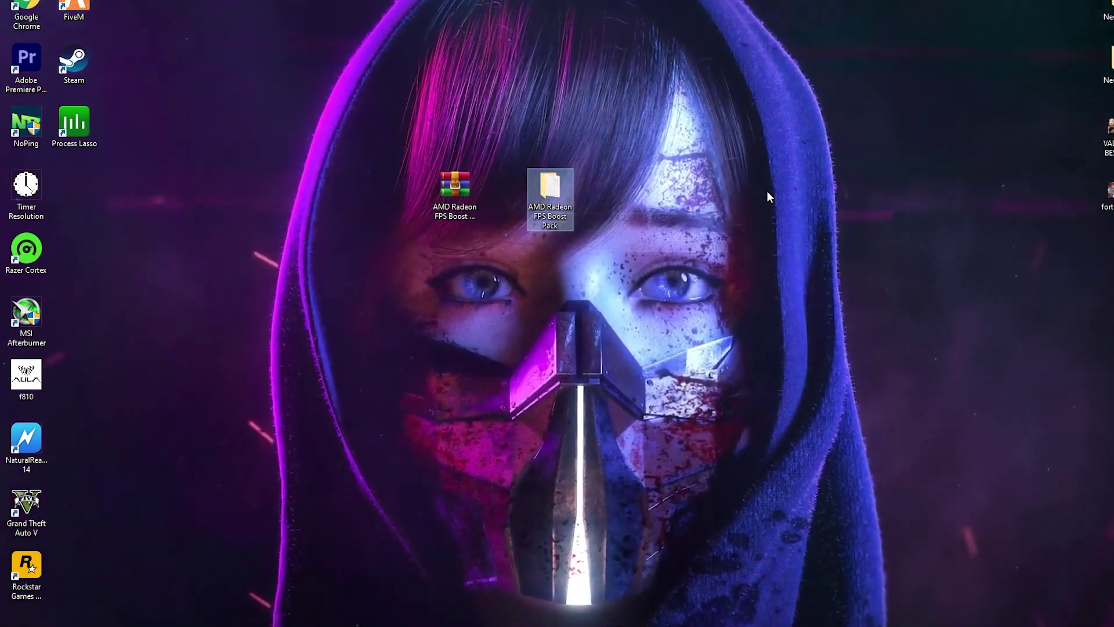
Open the pack's 1-AMD Reg Optimizations folder and view the Read Me (Important) file, closing it after reading.
{"action": "double_click", "coordinate": [547, 187]}
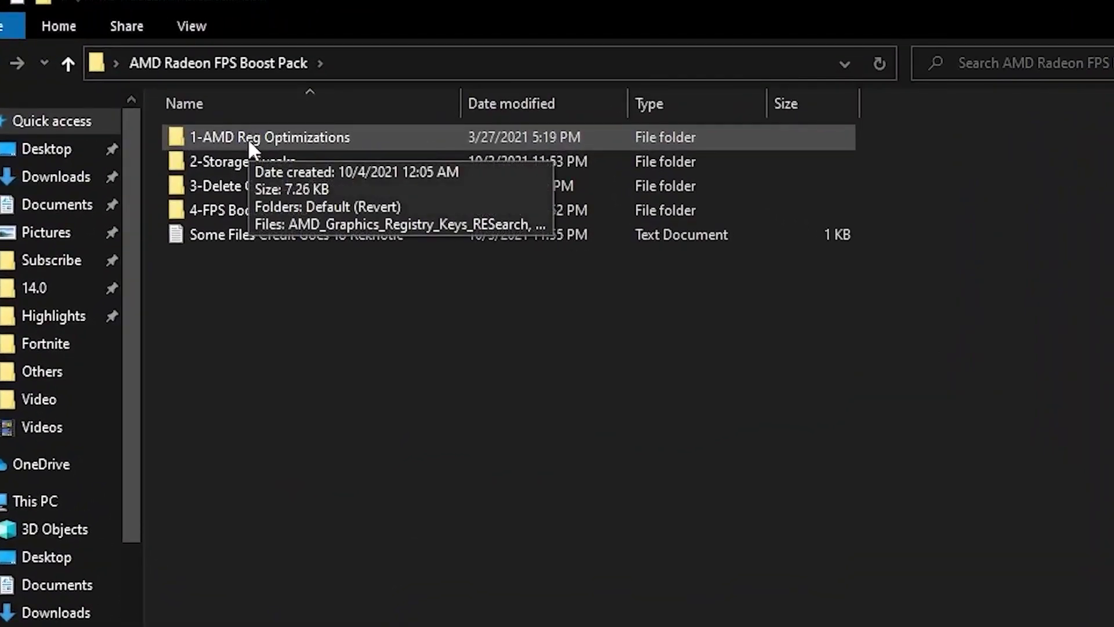
{"action": "double_click", "coordinate": [248, 138]}
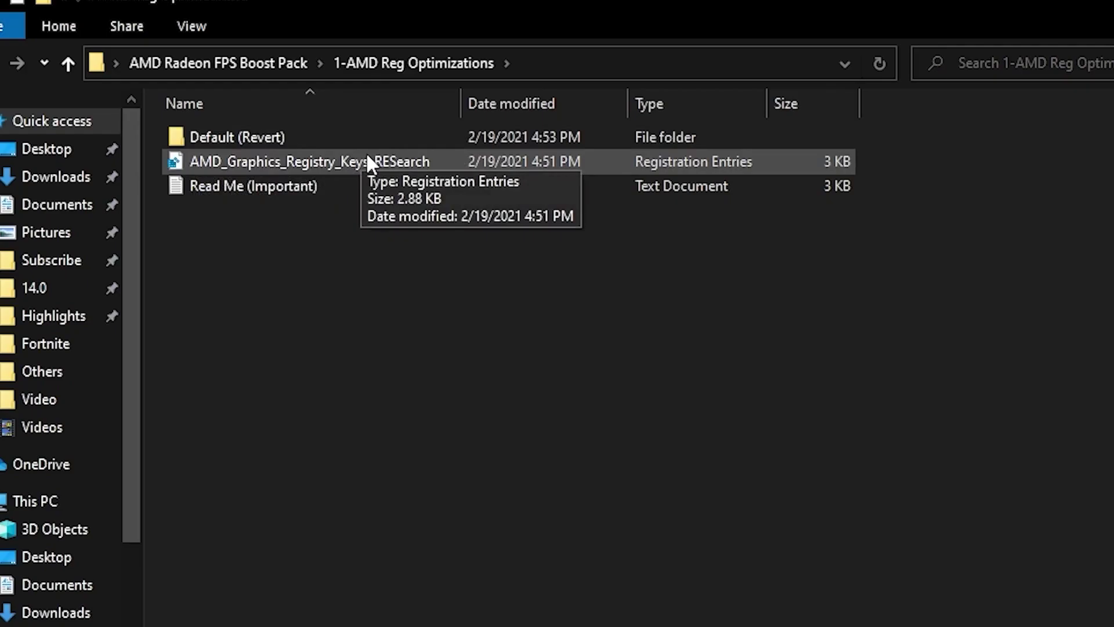
{"action": "double_click", "coordinate": [253, 185]}
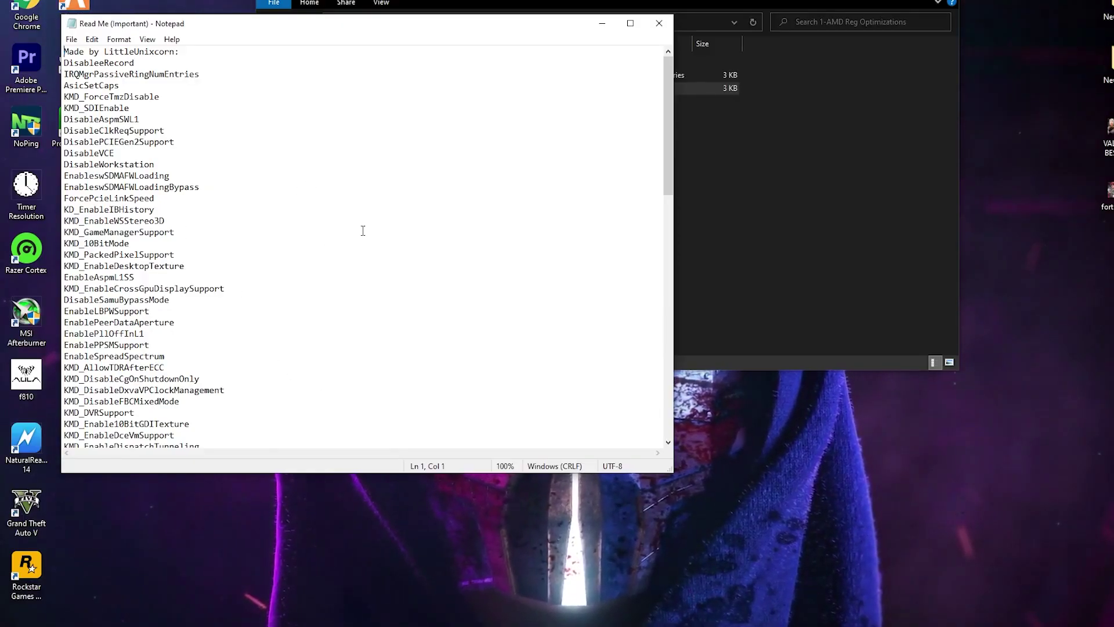
{"action": "left_click", "coordinate": [659, 23]}
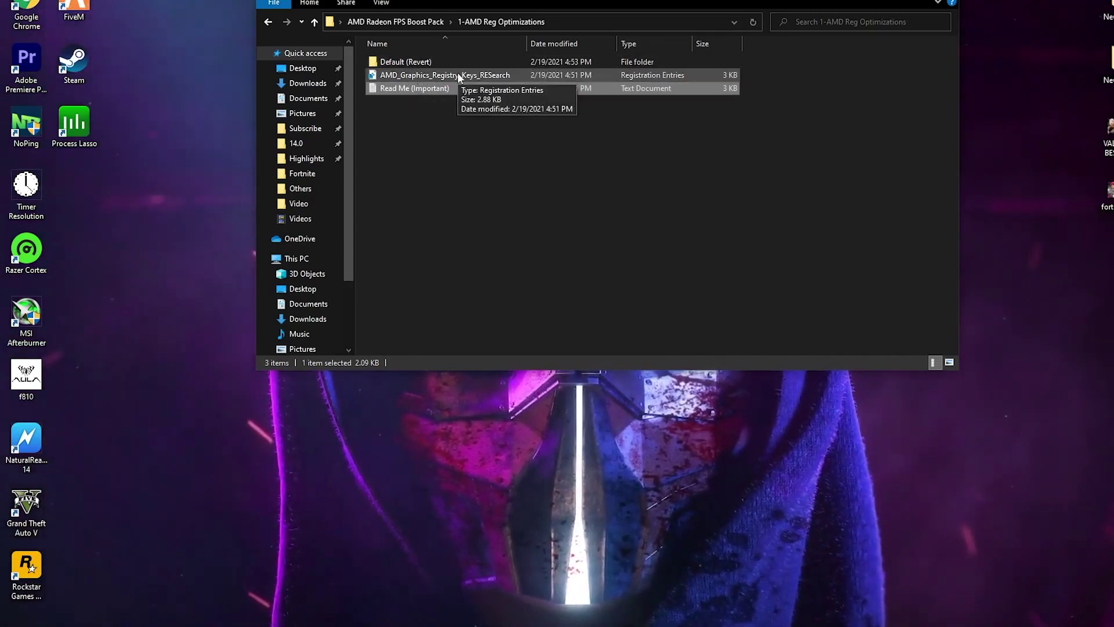
Merge AMD_Graphics_Registry_Keys_RESearch into the Windows registry and confirm the addition.
{"action": "right_click", "coordinate": [381, 77]}
{"action": "left_click", "coordinate": [239, 78]}
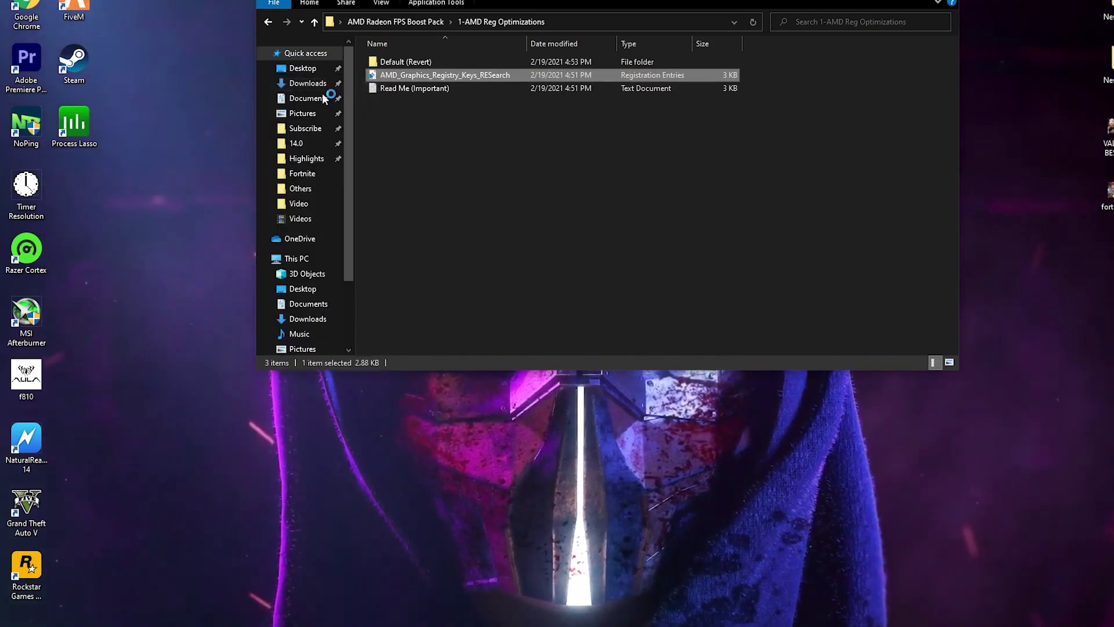
{"action": "left_click", "coordinate": [536, 268]}
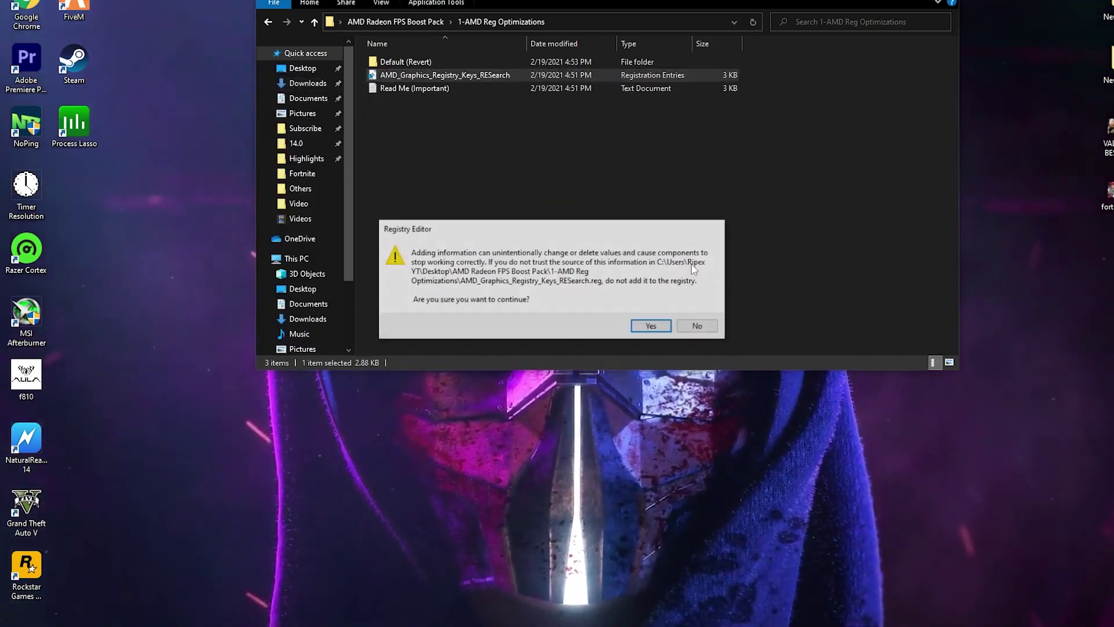
{"action": "left_click", "coordinate": [650, 325]}
{"action": "left_click", "coordinate": [696, 316]}
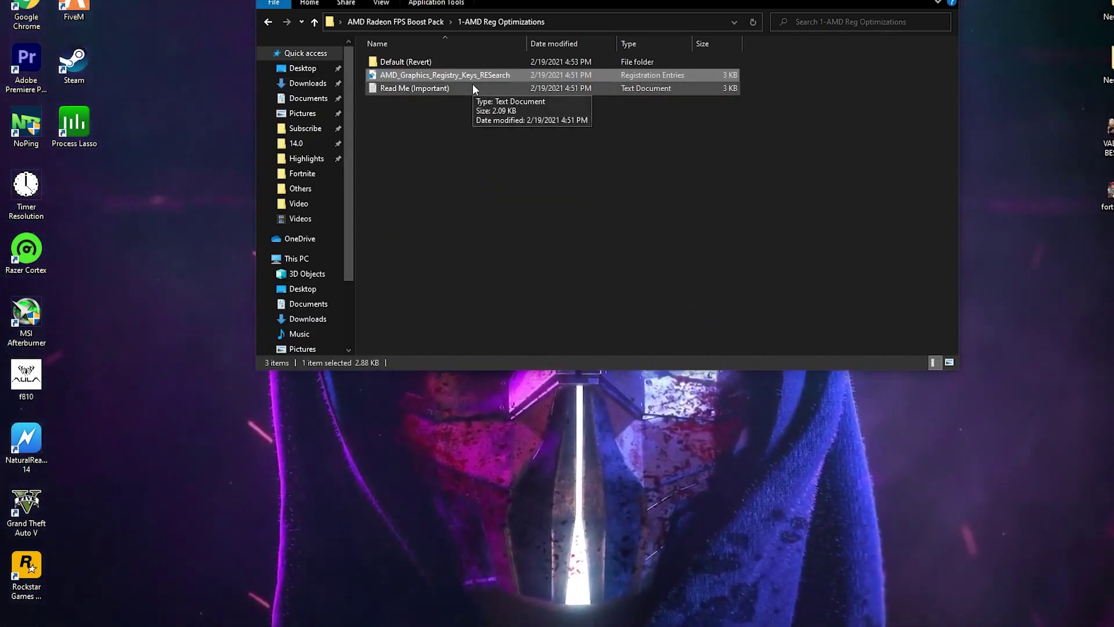
View the contents of the Default (Revert) folder and return to the AMD Radeon FPS Boost Pack folder.
{"action": "double_click", "coordinate": [441, 62]}
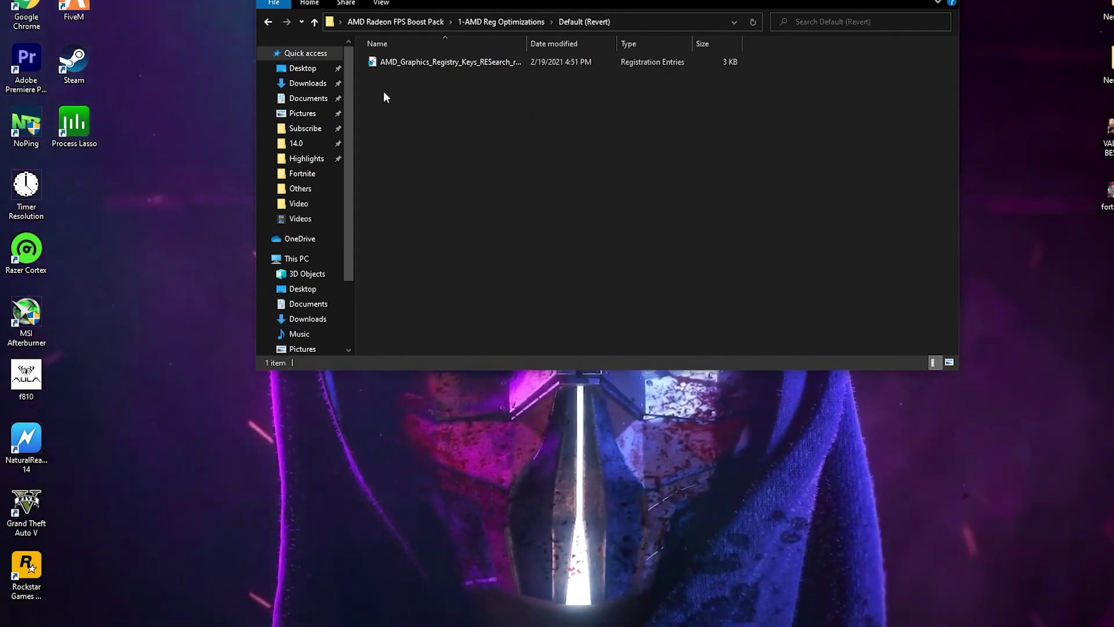
{"action": "left_click", "coordinate": [401, 22]}
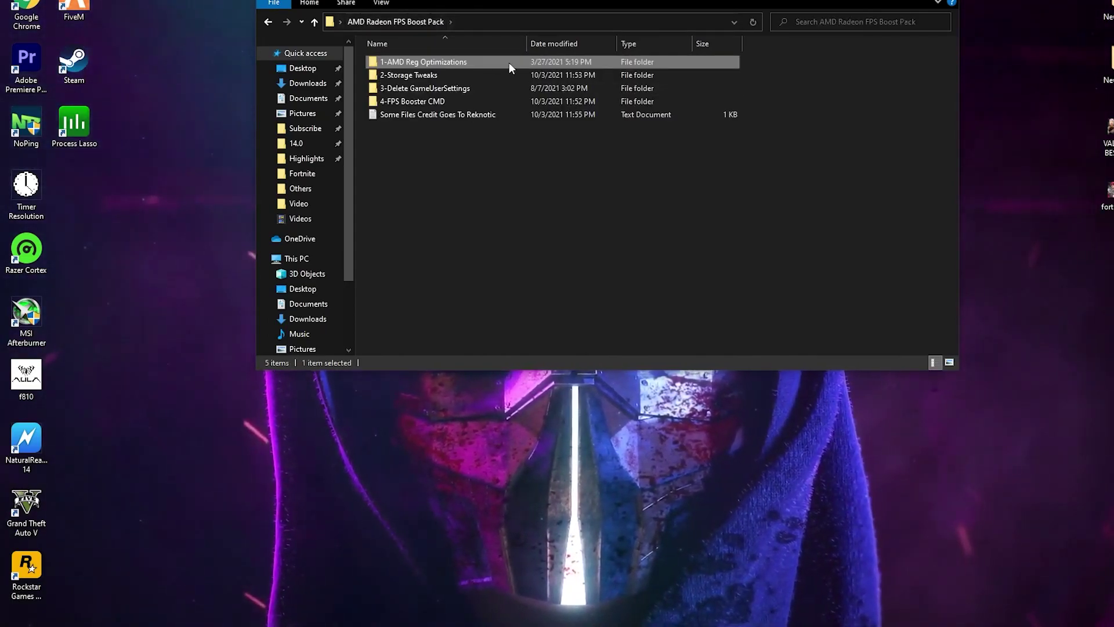
View the batch files in the 2-Storage Tweaks folder, select SSD Tweaks, and return to the AMD Radeon FPS Boost Pack folder.
{"action": "double_click", "coordinate": [409, 75]}
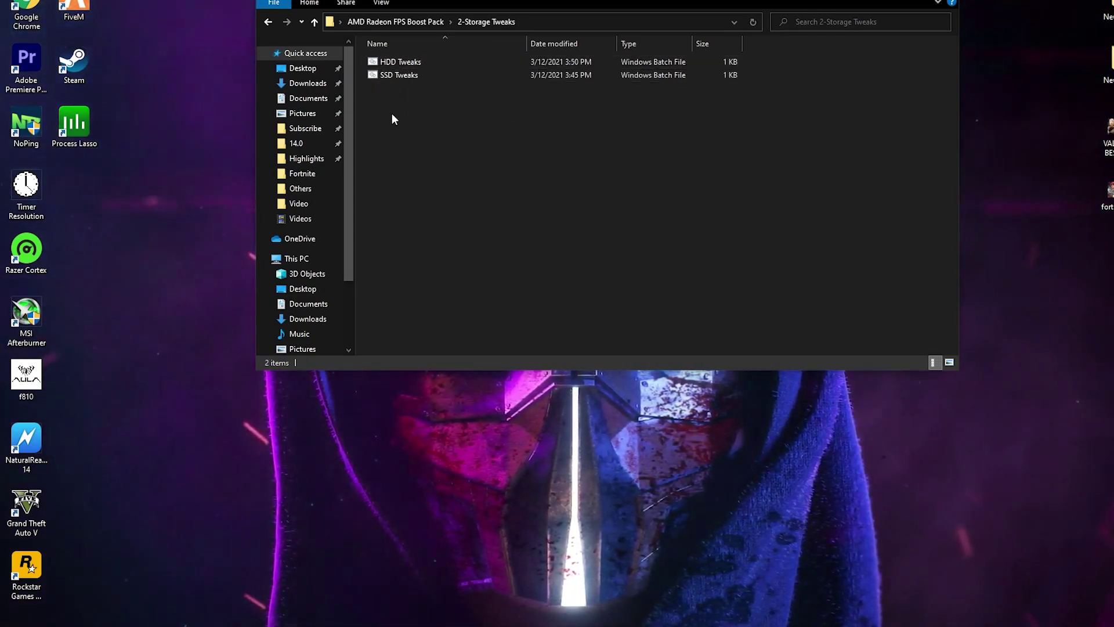
{"action": "left_click", "coordinate": [397, 78]}
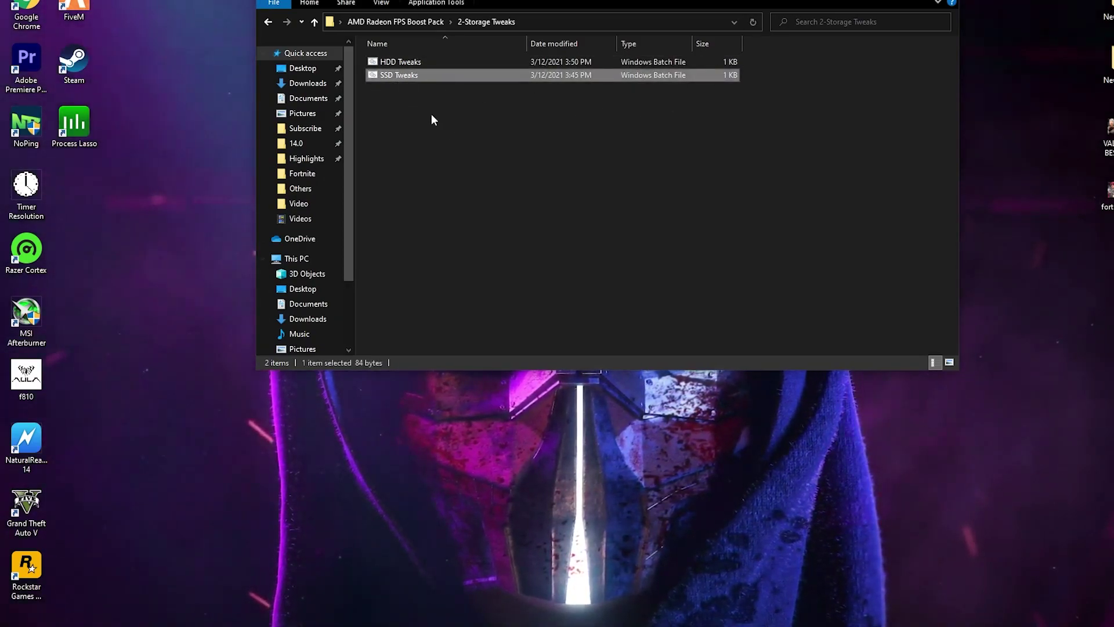
{"action": "left_click", "coordinate": [378, 22]}
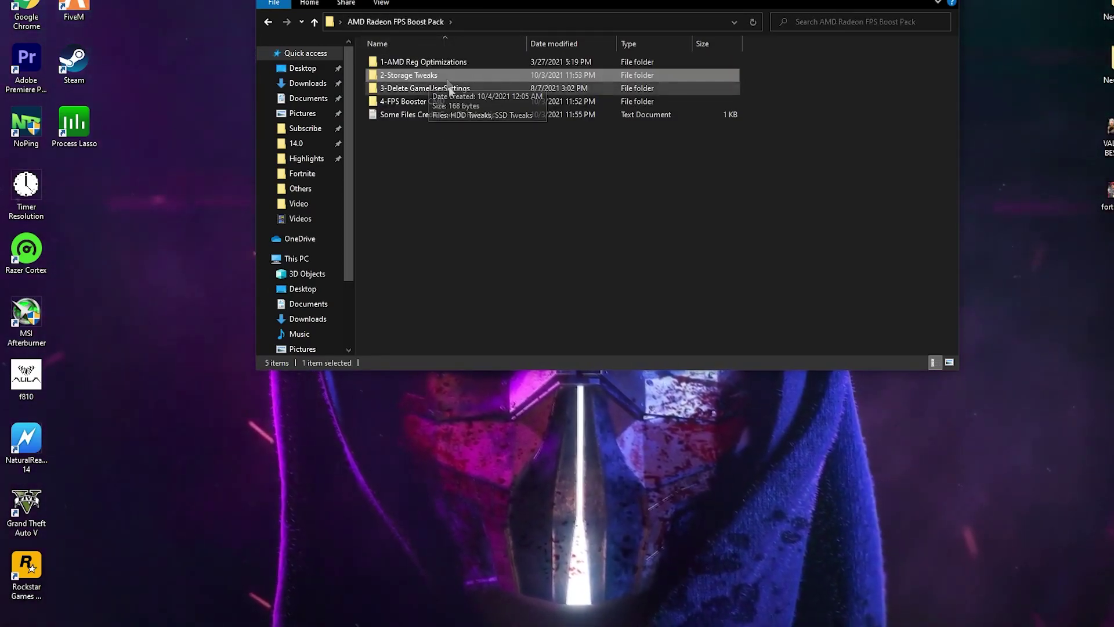
Run Delete FortniteGame Folder from 3-Delete GameUserSettings as administrator, confirm the deletion, and return to the pack folder.
{"action": "double_click", "coordinate": [419, 93]}
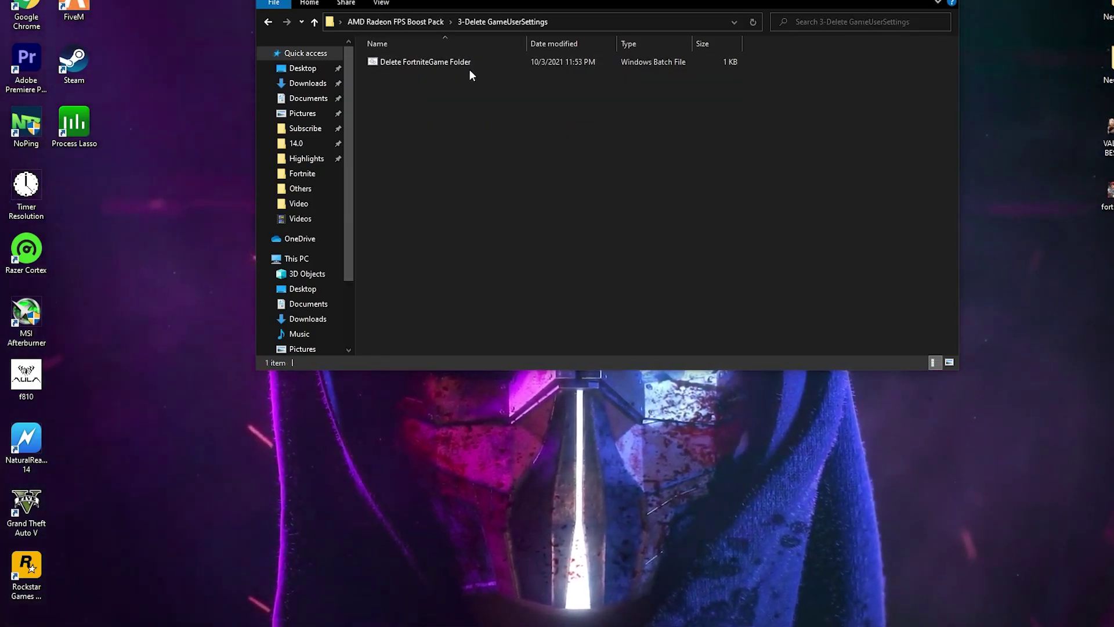
{"action": "right_click", "coordinate": [425, 62]}
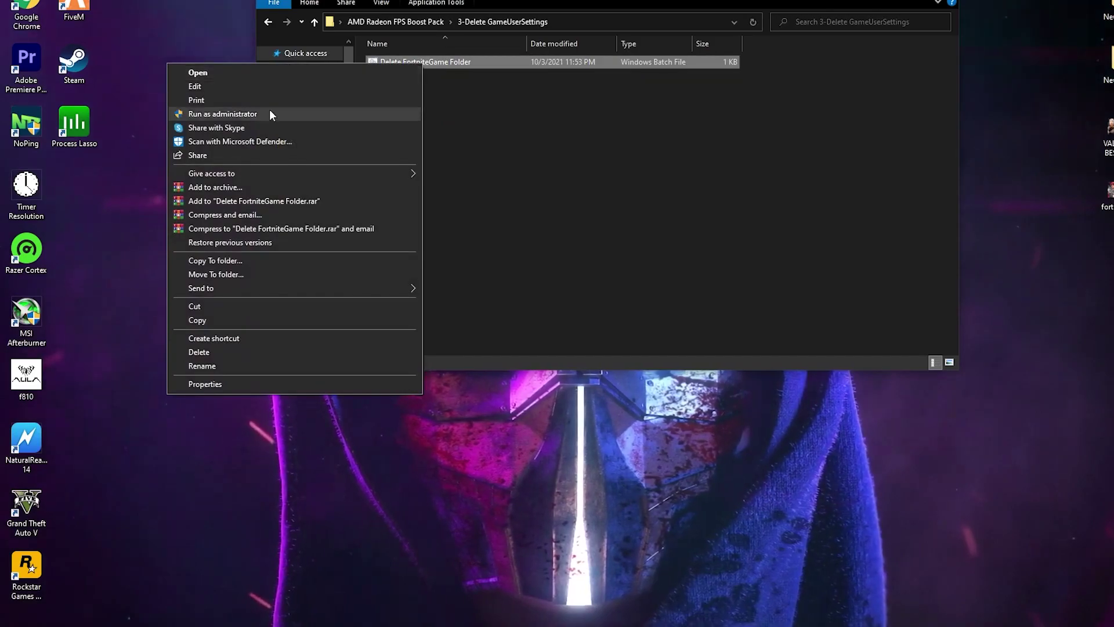
{"action": "left_click", "coordinate": [269, 112]}
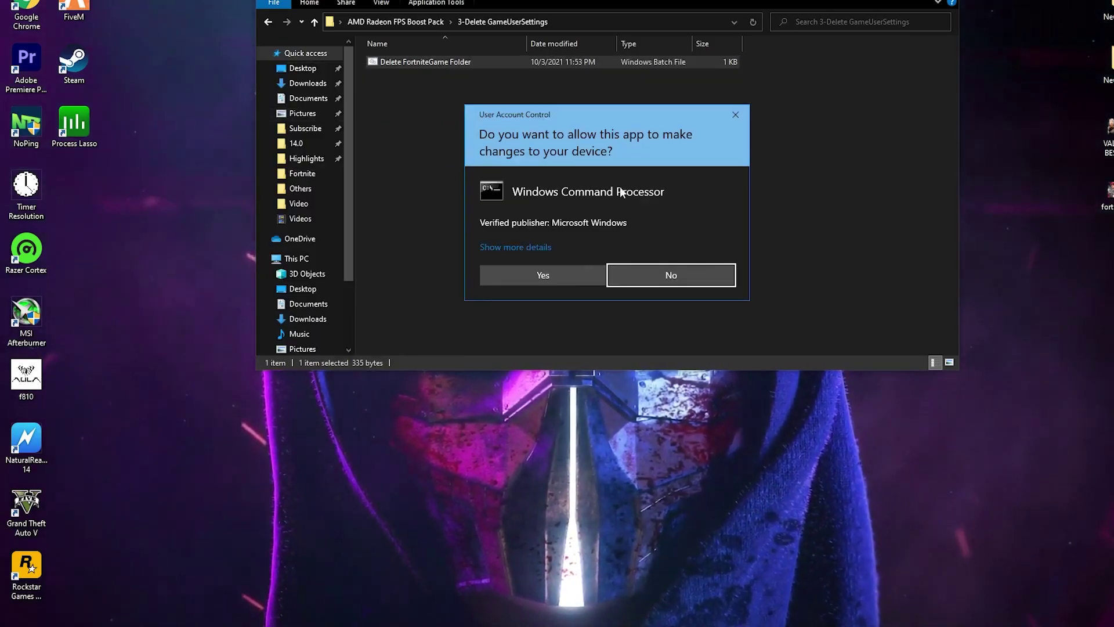
{"action": "left_click", "coordinate": [545, 270]}
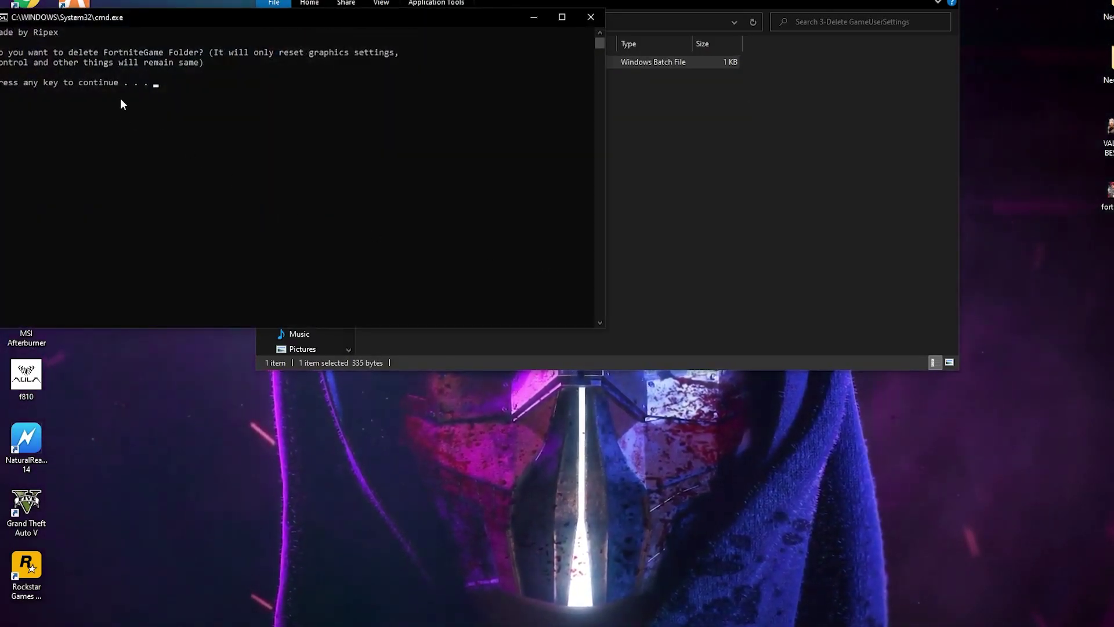
{"action": "key", "text": "Return"}
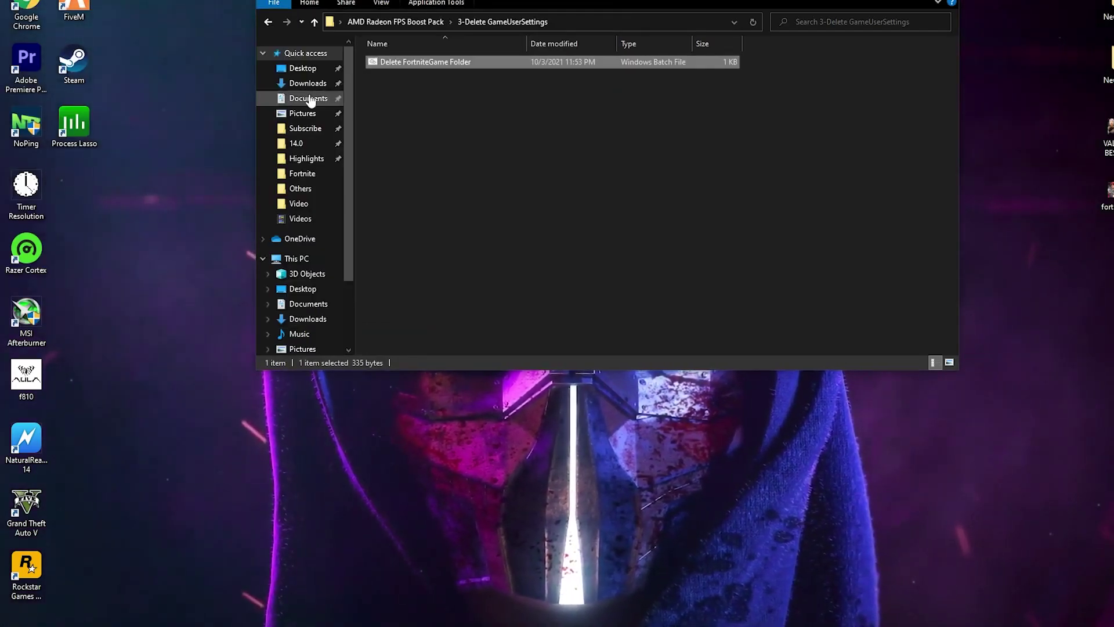
{"action": "left_click", "coordinate": [393, 23]}
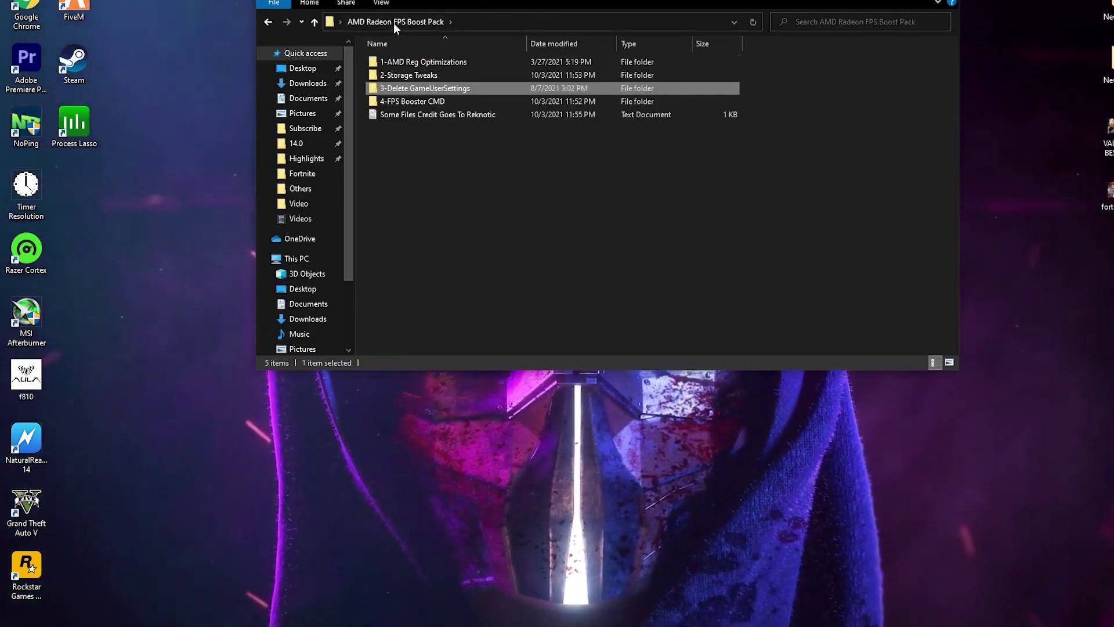
Run the FPS Booster batch file from the 4-FPS Booster CMD folder as administrator and allow it to make changes.
{"action": "double_click", "coordinate": [421, 102]}
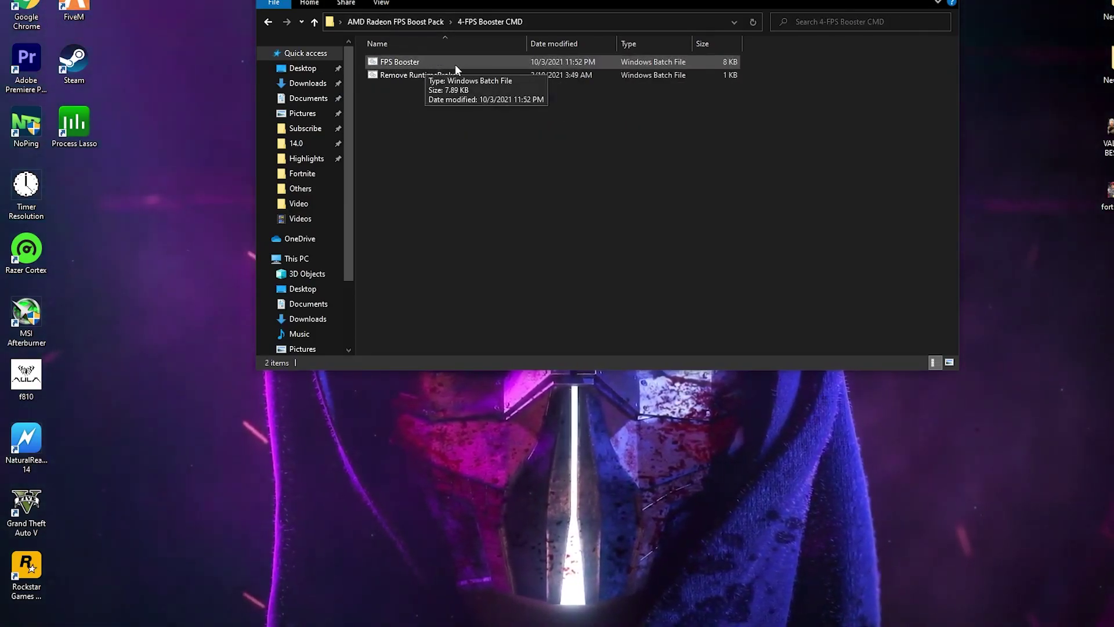
{"action": "right_click", "coordinate": [399, 61]}
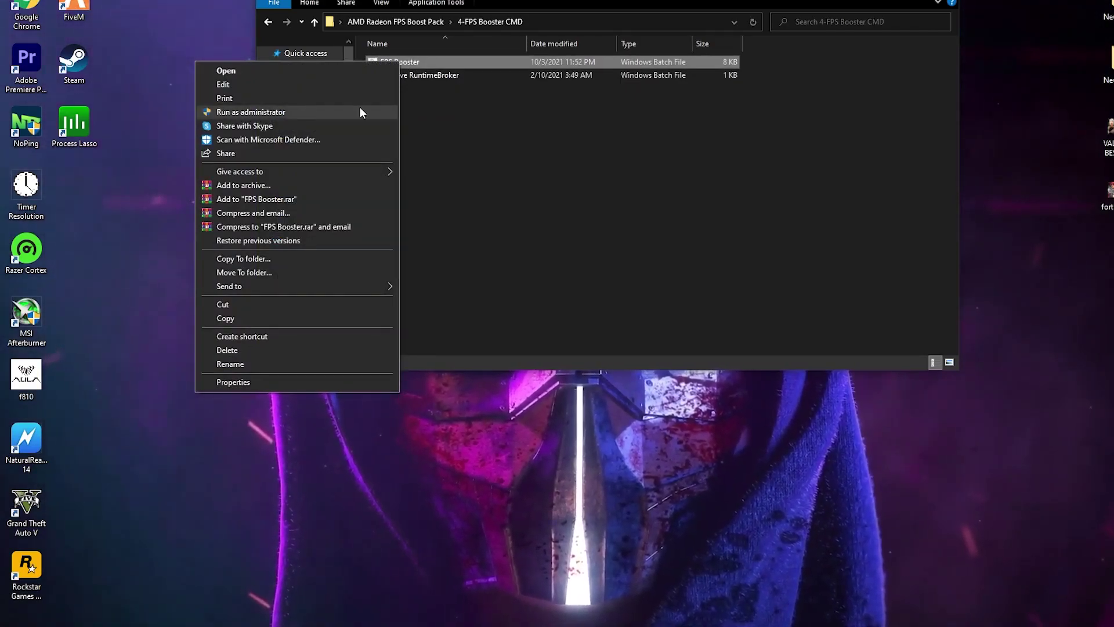
{"action": "left_click", "coordinate": [257, 114]}
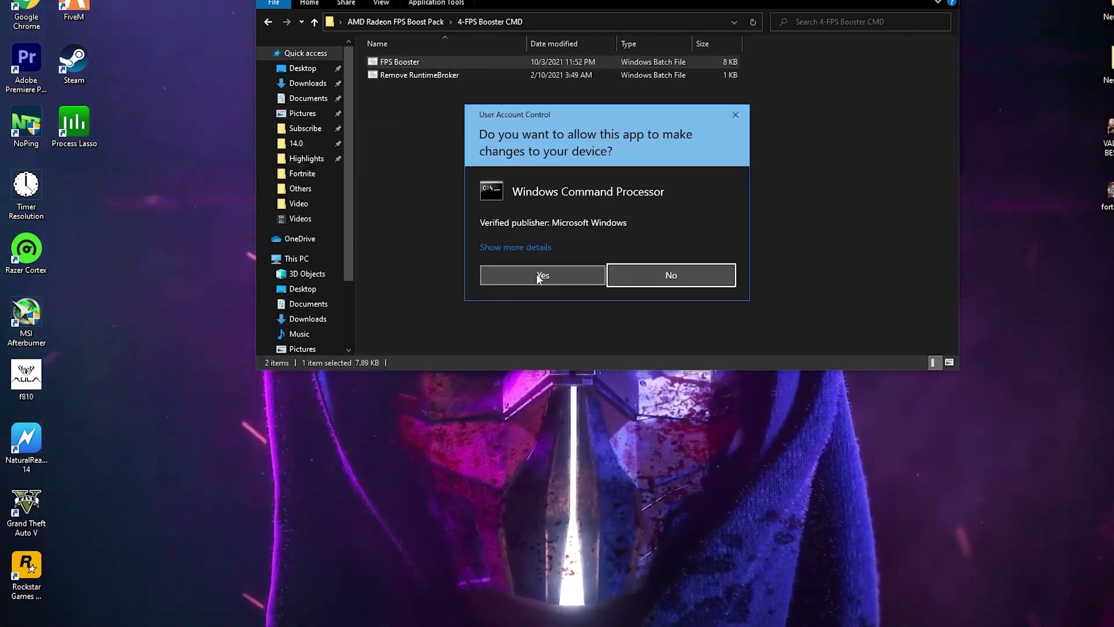
{"action": "left_click", "coordinate": [535, 274]}
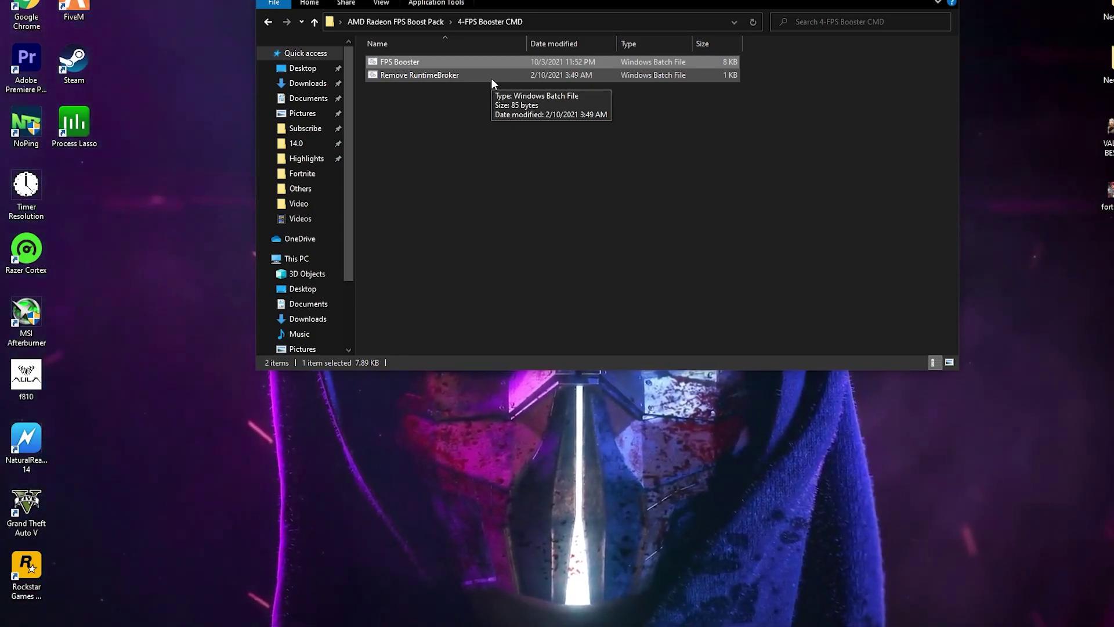
Run the Remove RuntimeBroker batch file as administrator, allow the changes, and return to the AMD Radeon FPS Boost Pack folder.
{"action": "right_click", "coordinate": [385, 74]}
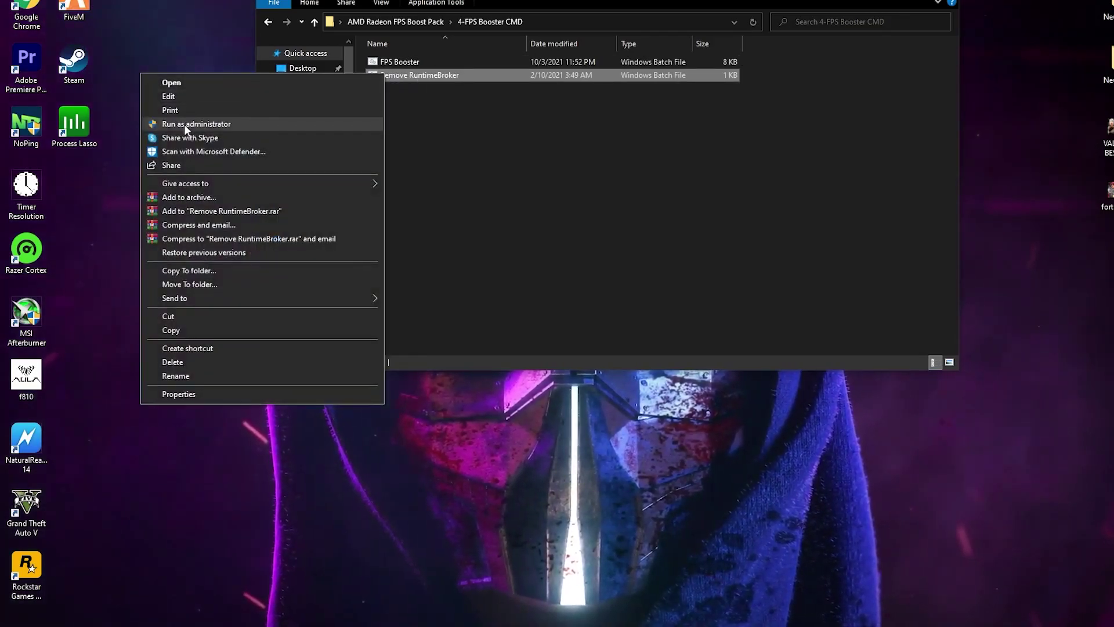
{"action": "left_click", "coordinate": [186, 124]}
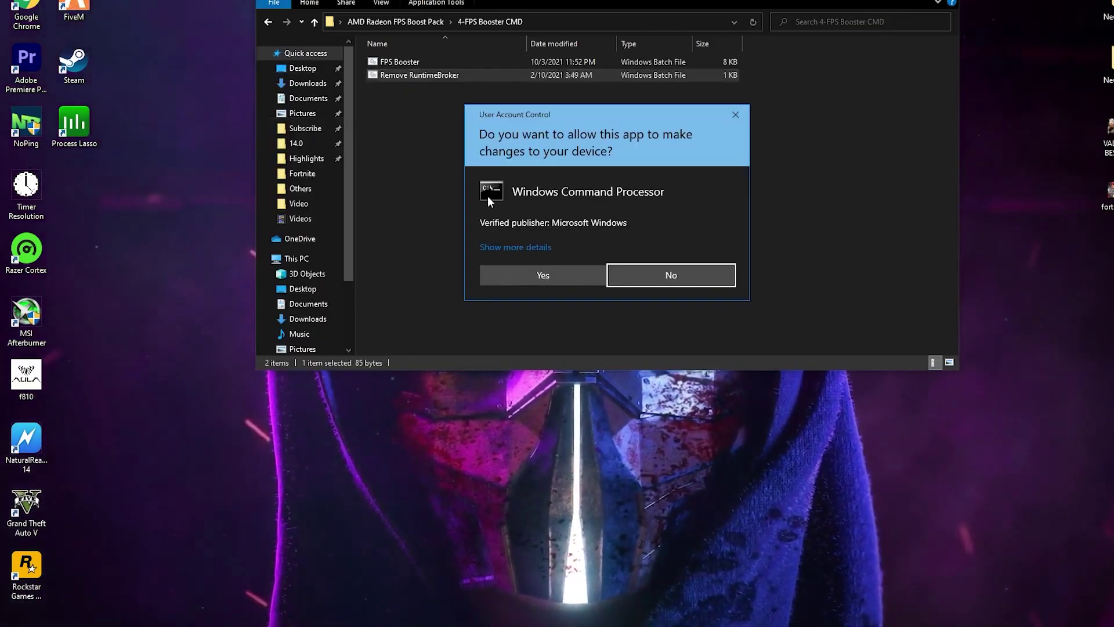
{"action": "left_click", "coordinate": [524, 274]}
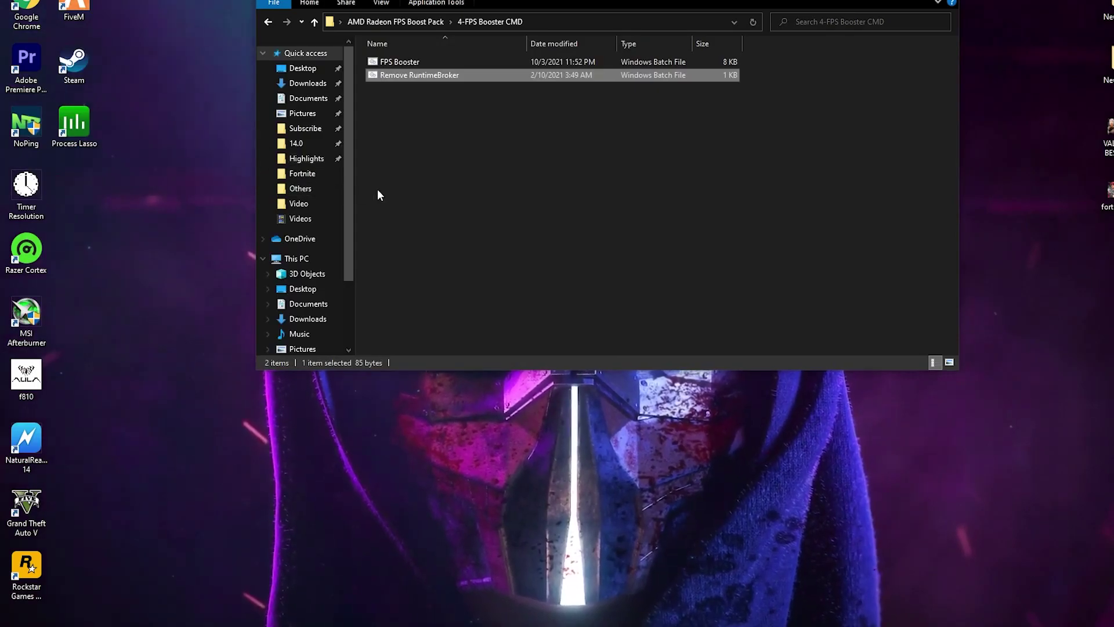
{"action": "left_click", "coordinate": [383, 21]}
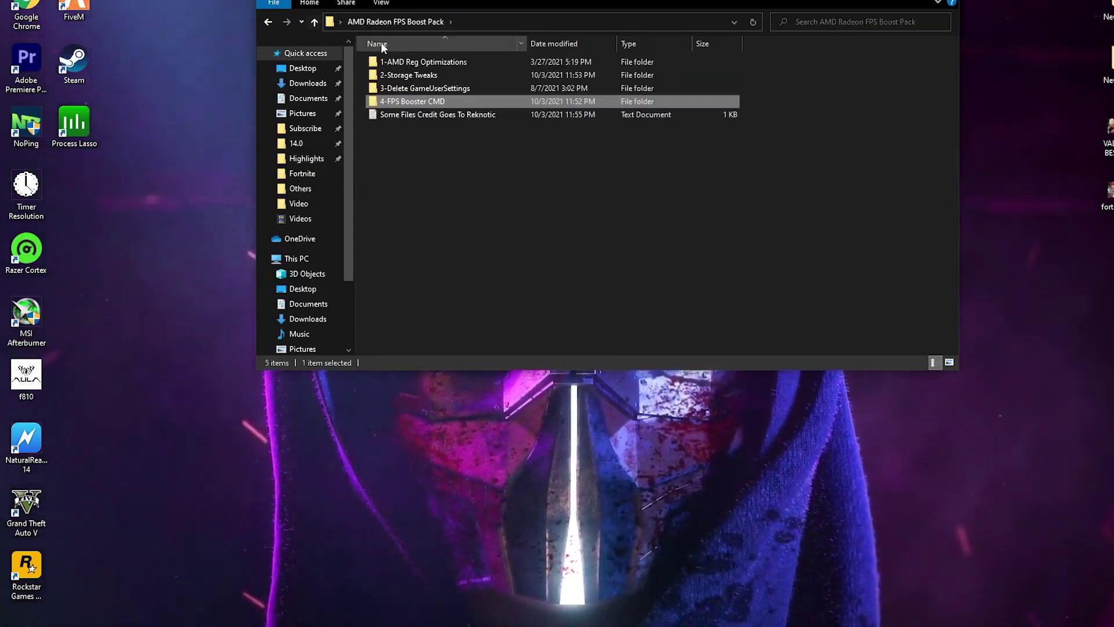
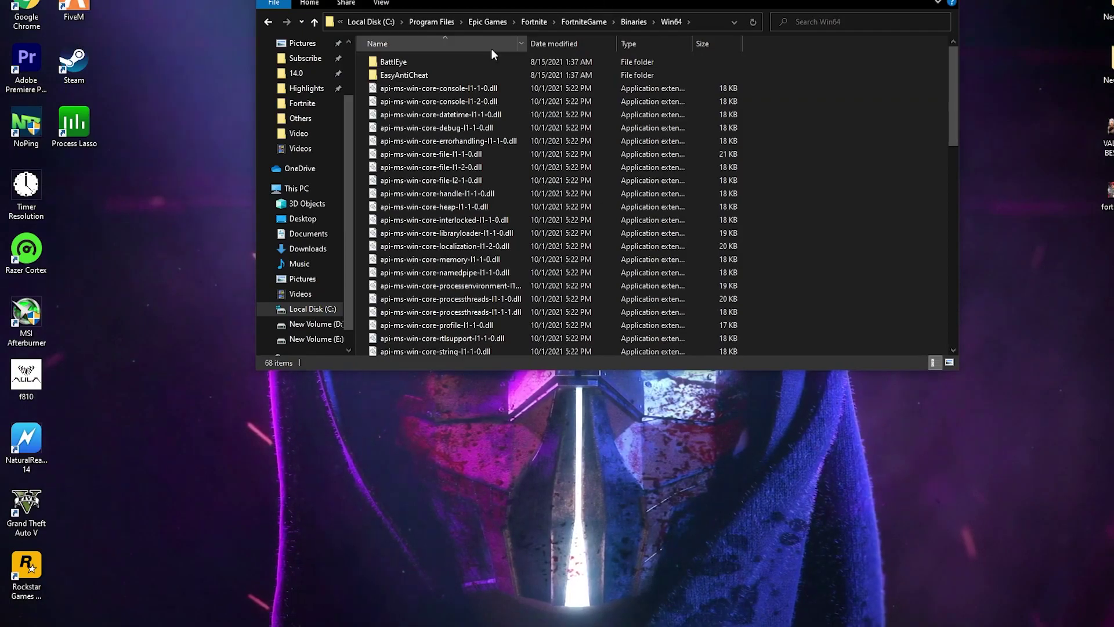
Maximize Fortnite's Win64 folder window and open the compatibility properties of FortniteClient-Win64-Shipping to check the fullscreen optimizations setting.
{"action": "double_click", "coordinate": [600, 5]}
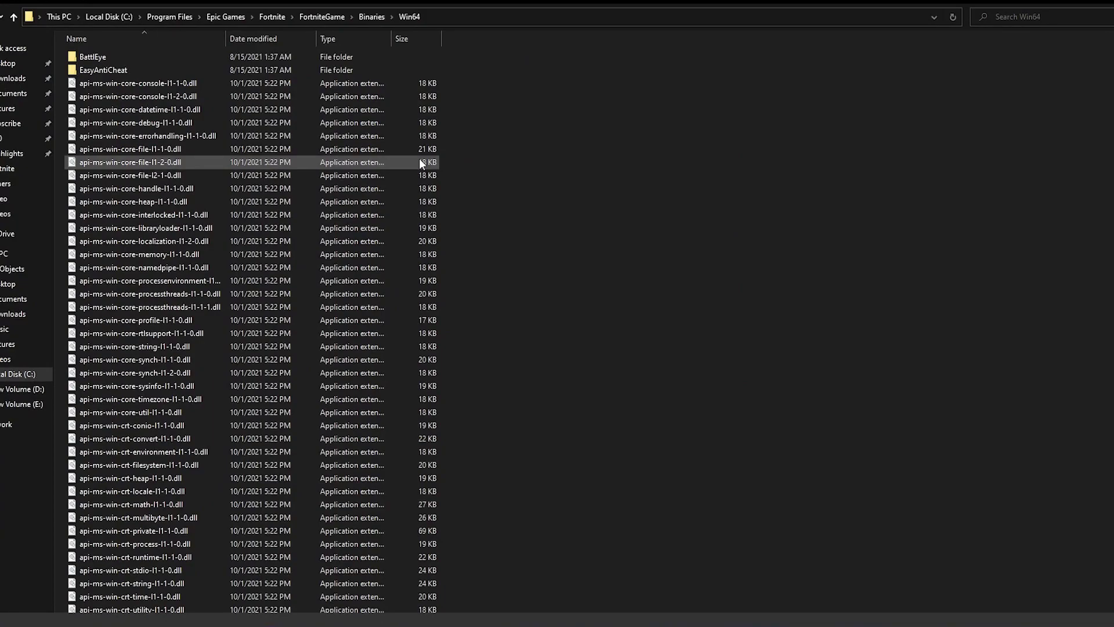
{"action": "scroll", "coordinate": [420, 163], "scroll_direction": "down", "scroll_amount": 8}
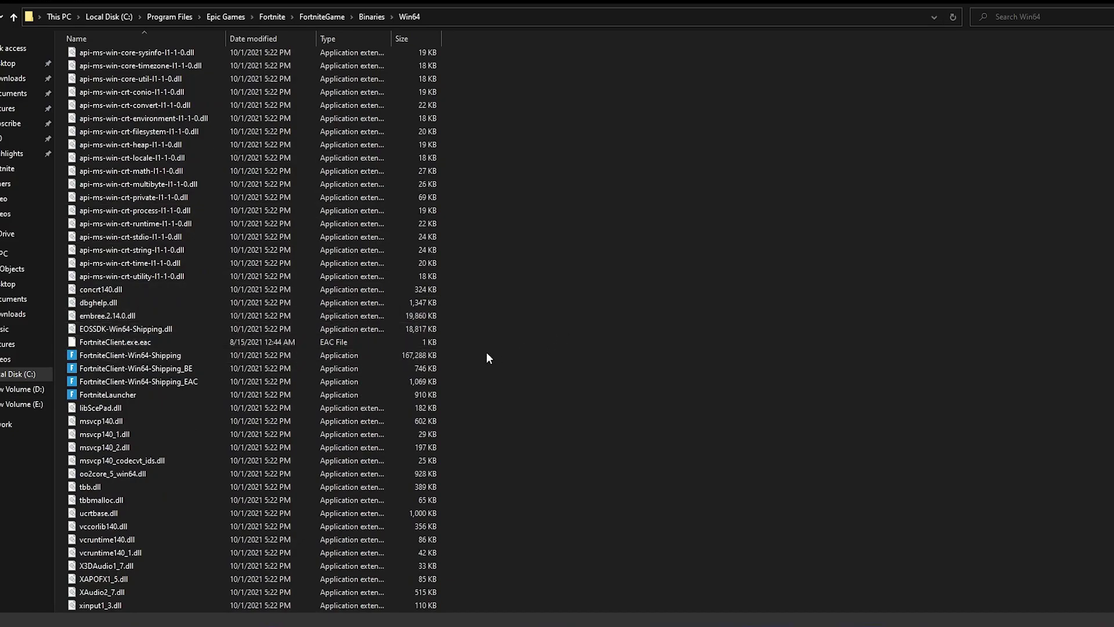
{"action": "left_click_drag", "start_coordinate": [454, 355], "coordinate": [95, 354]}
{"action": "right_click", "coordinate": [95, 354]}
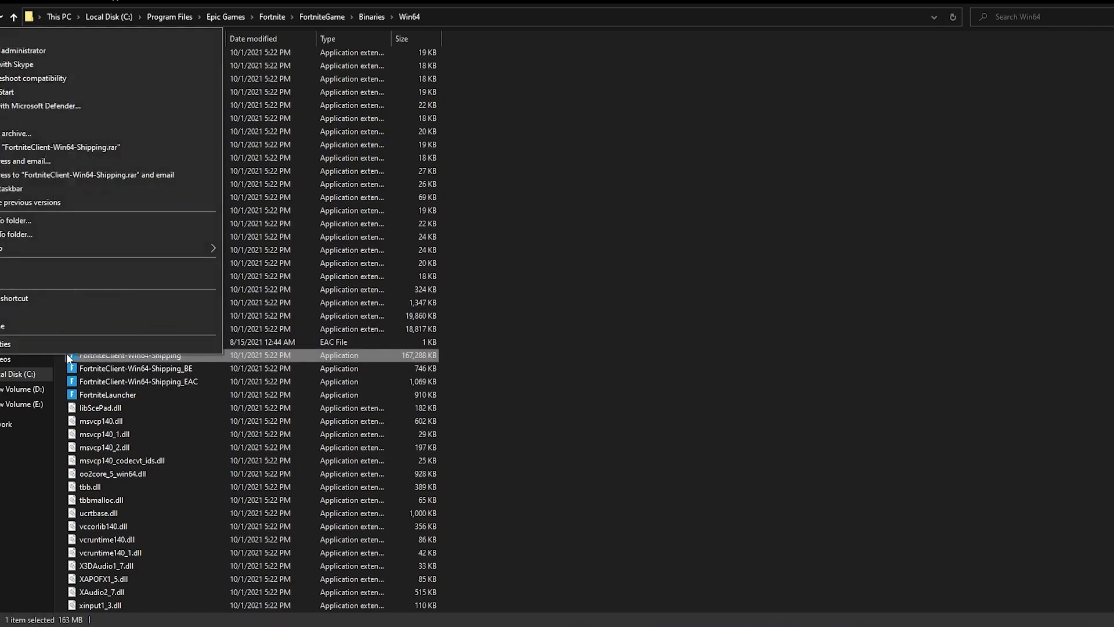
{"action": "left_click", "coordinate": [19, 344]}
{"action": "left_click", "coordinate": [224, 324]}
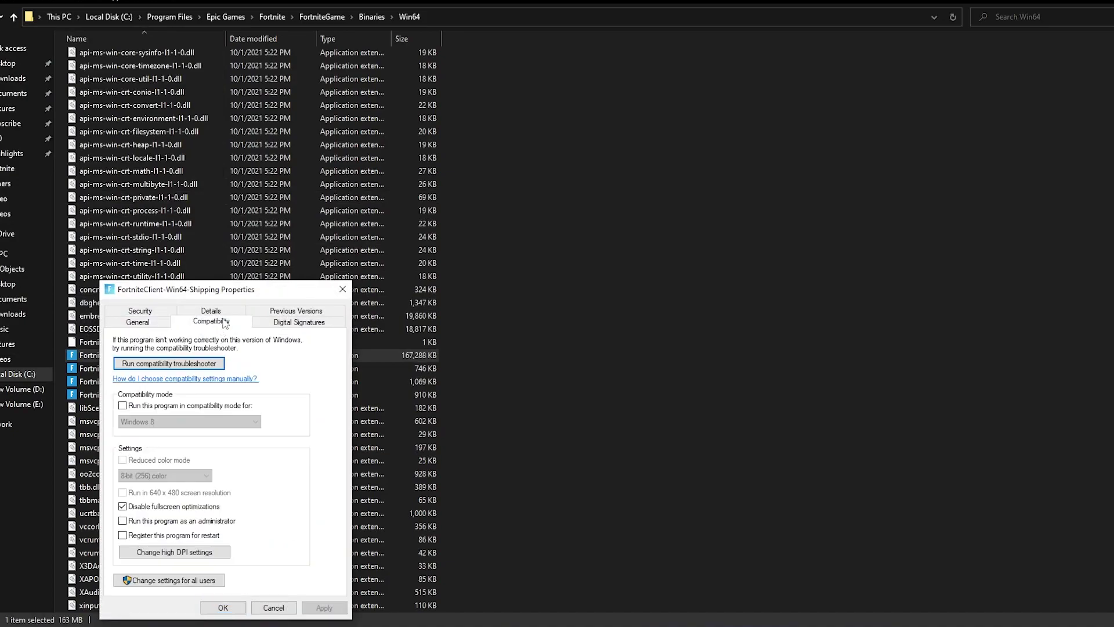
{"action": "left_click_drag", "start_coordinate": [228, 289], "coordinate": [382, 174]}
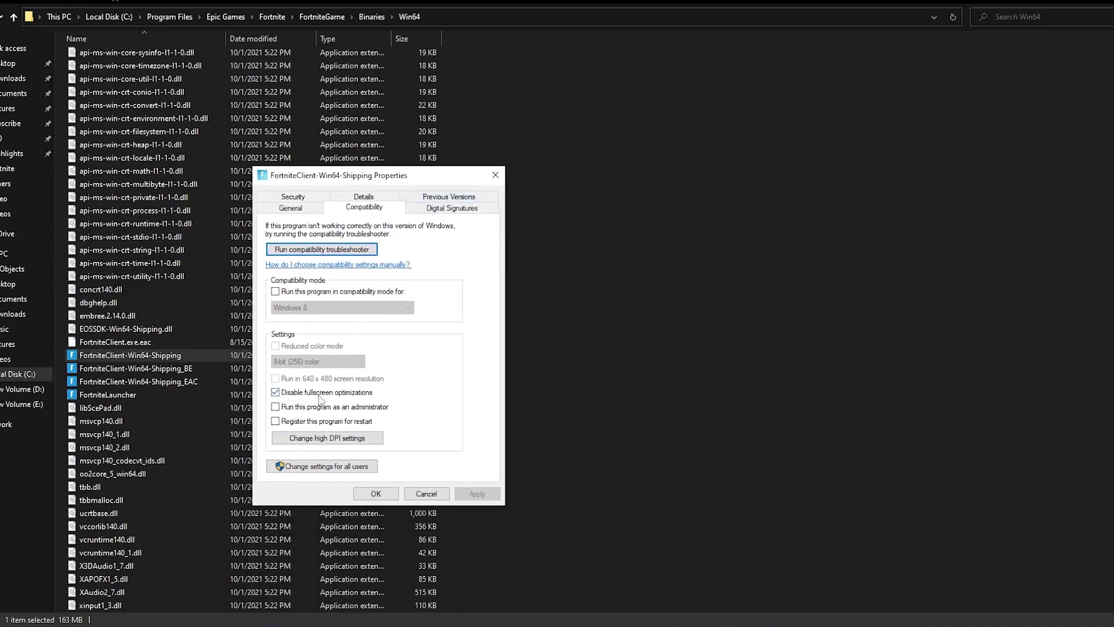
Check the high DPI scaling override settings for FortniteClient-Win64-Shipping and accept both properties dialogs.
{"action": "left_click", "coordinate": [312, 441]}
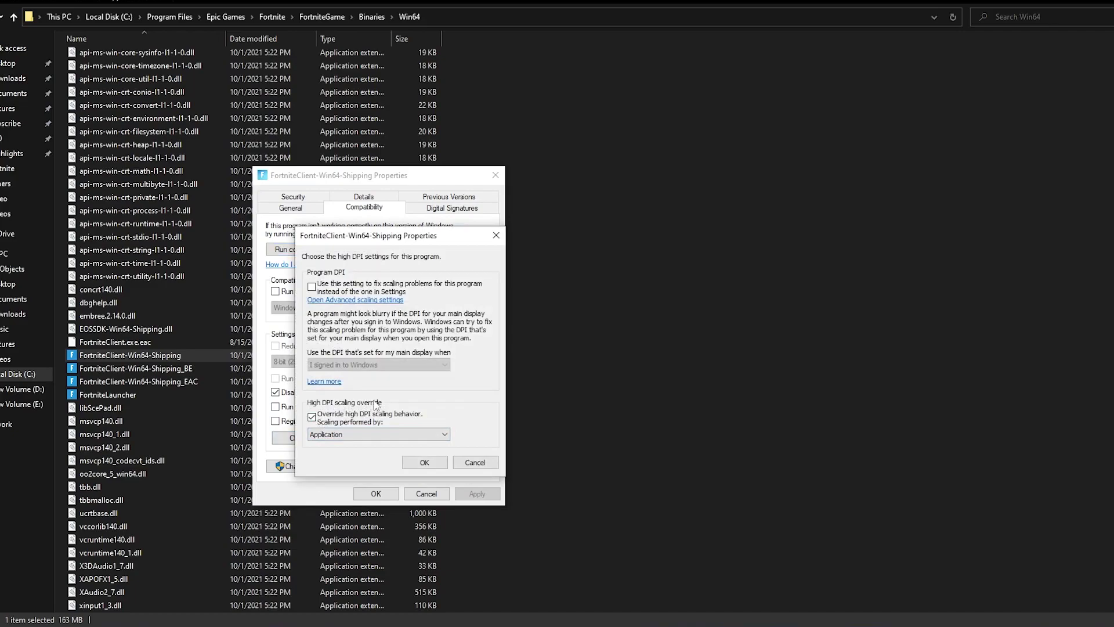
{"action": "left_click", "coordinate": [423, 462]}
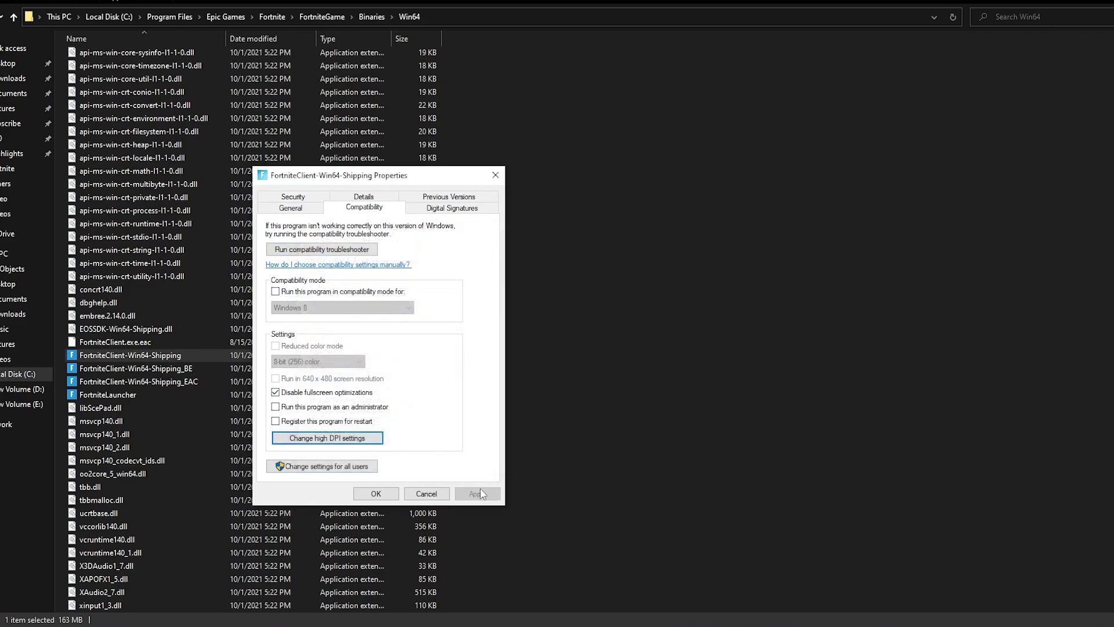
{"action": "left_click", "coordinate": [384, 499]}
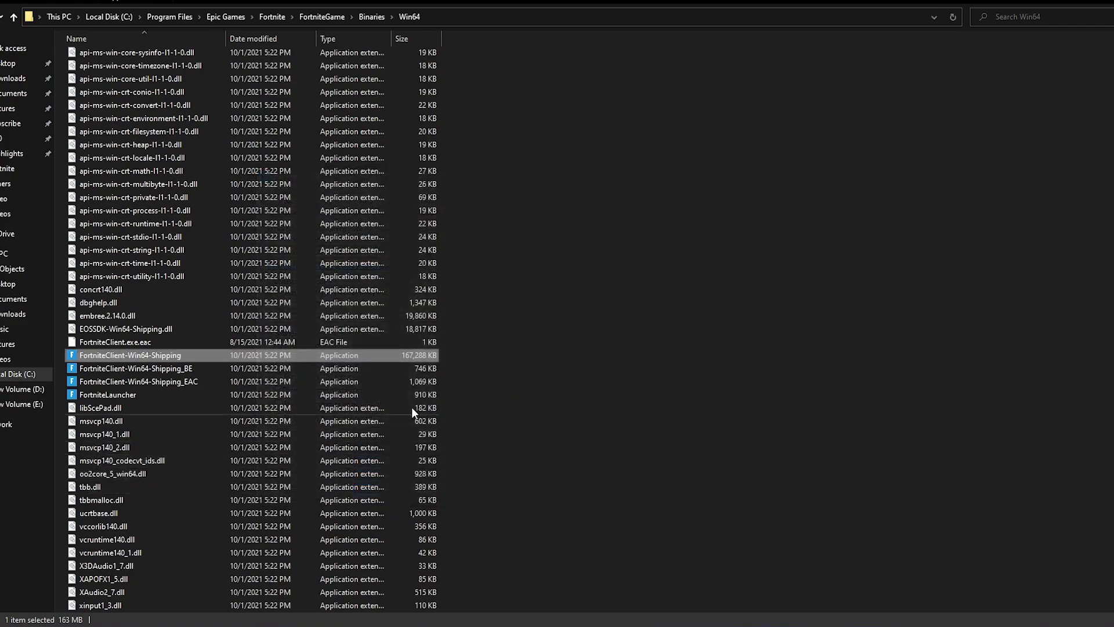
Select the four Fortnite applications from FortniteClient-Win64-Shipping through FortniteLauncher in the Win64 folder.
{"action": "left_click_drag", "start_coordinate": [463, 356], "coordinate": [377, 397]}
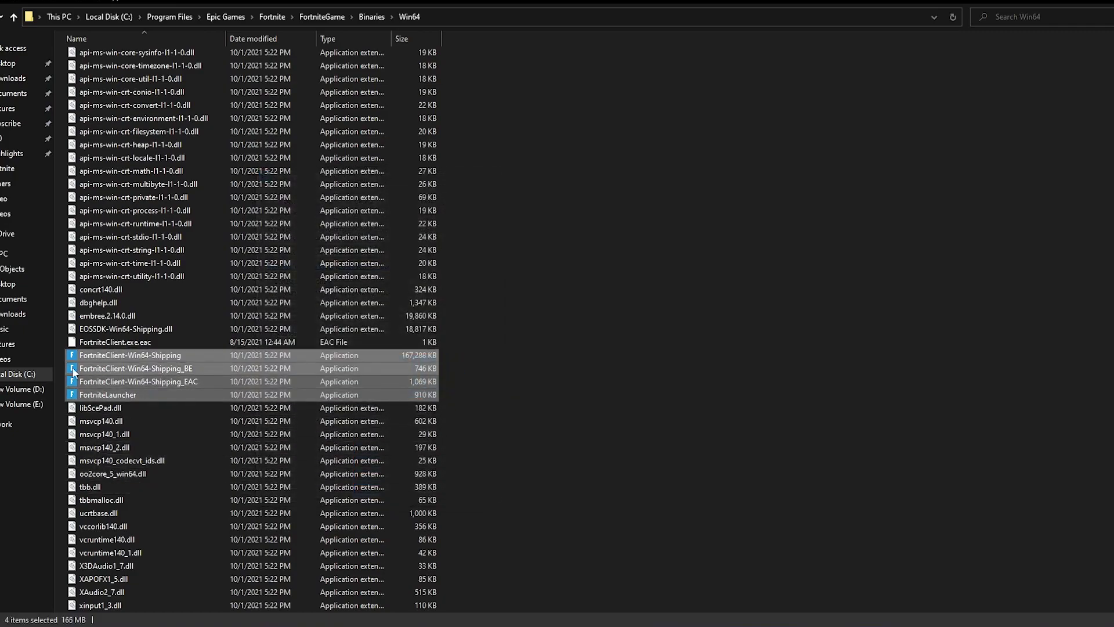
{"action": "left_click_drag", "start_coordinate": [72, 367], "coordinate": [111, 420]}
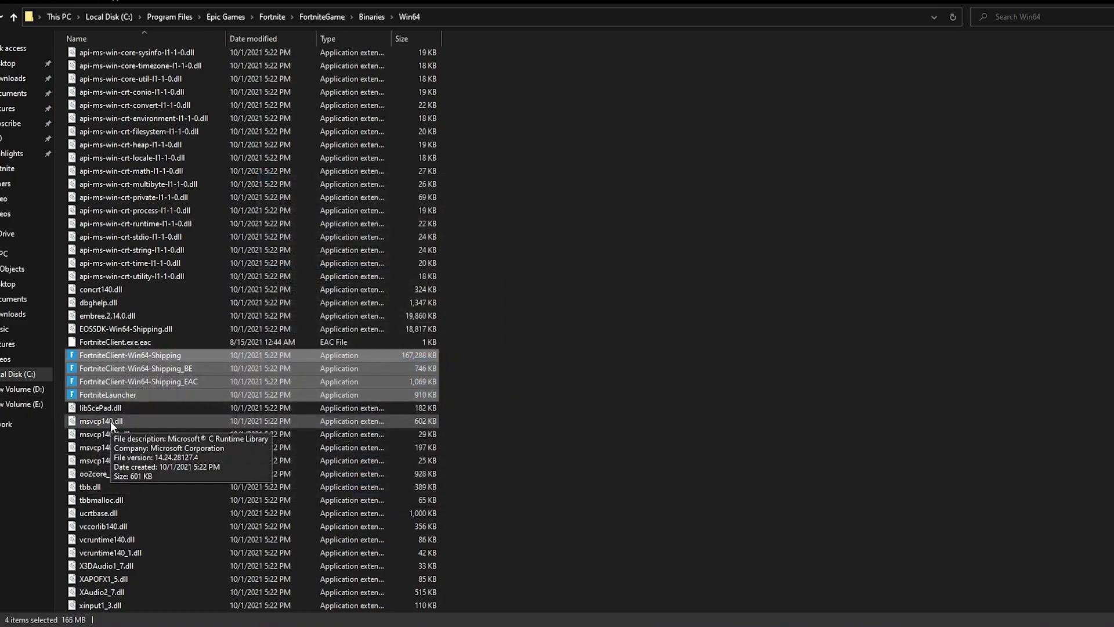